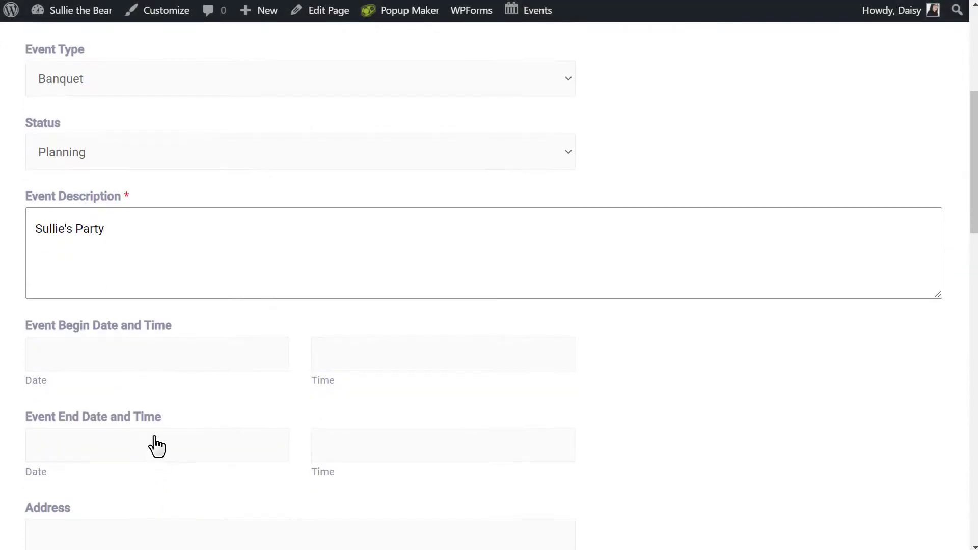
- Set the event's begin date to June 4, 2021 and its begin time to 4:00 PM
{"action": "left_click", "coordinate": [162, 353]}
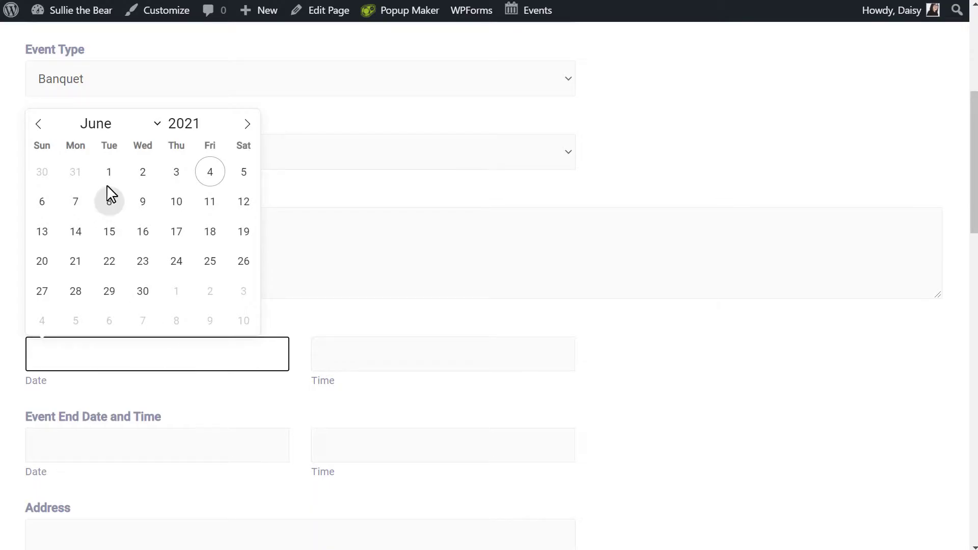
{"action": "left_click", "coordinate": [207, 176]}
{"action": "left_click", "coordinate": [367, 354]}
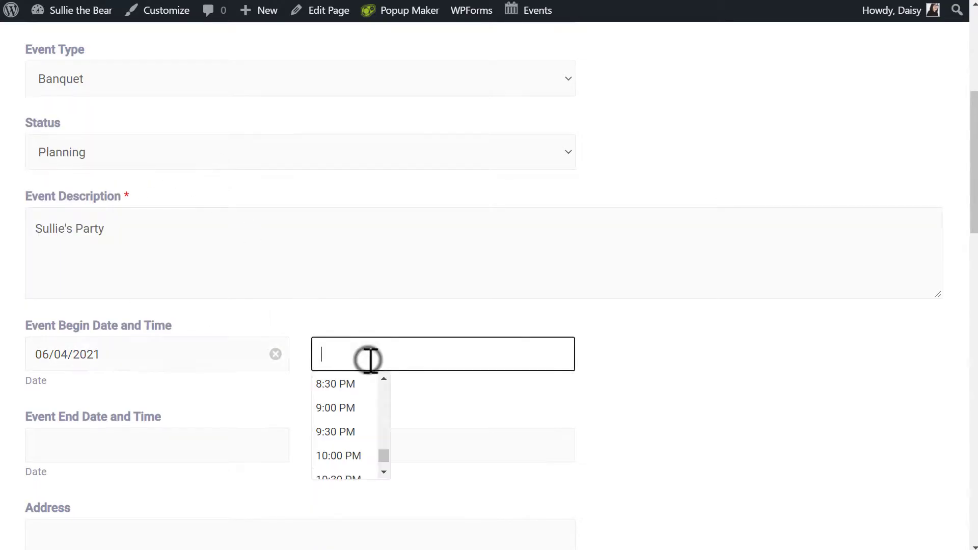
{"action": "left_click_drag", "start_coordinate": [384, 459], "coordinate": [383, 436]}
{"action": "left_click", "coordinate": [374, 449]}
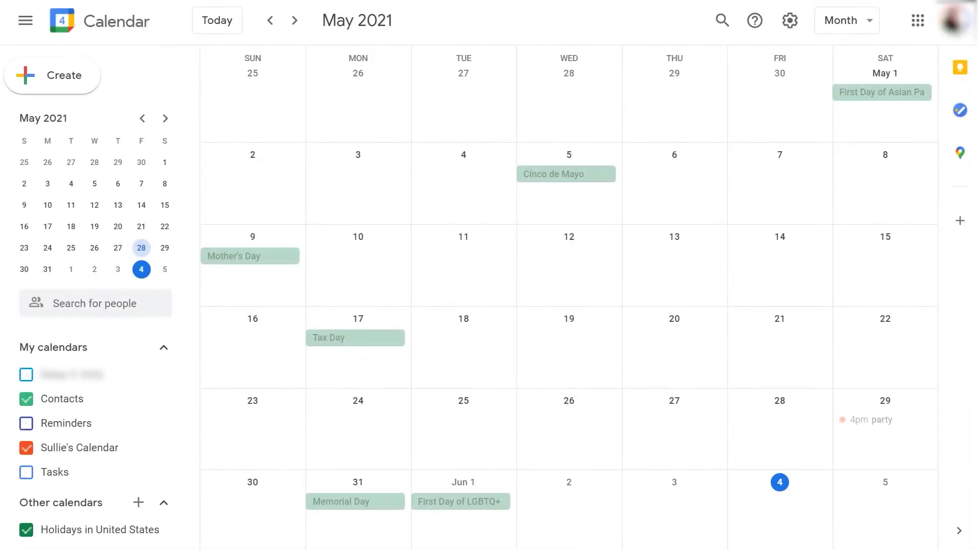
- Open the '4pm party' event on Saturday, May 29 to see its details
{"action": "left_click", "coordinate": [879, 422]}
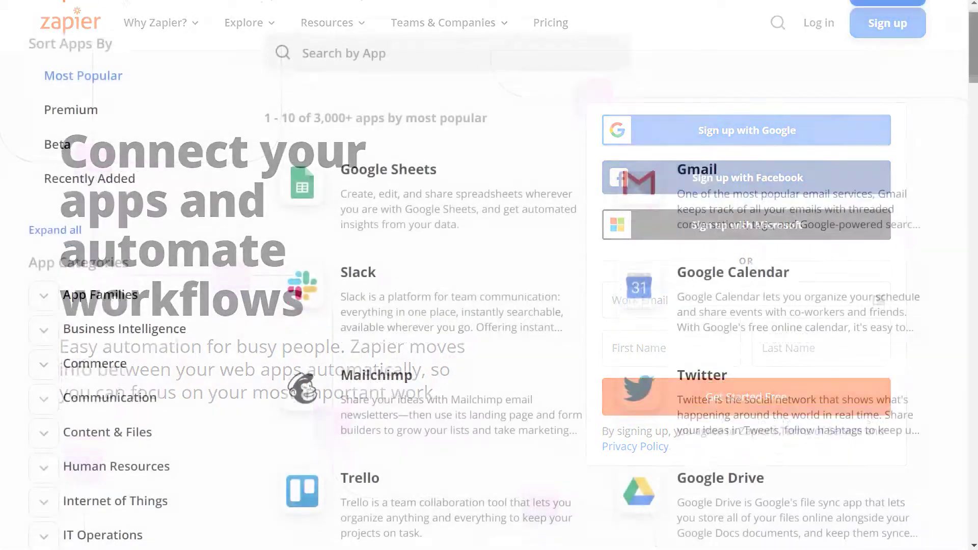
- Scroll down through Zapier's '3,000+ apps by most popular' directory list
{"action": "scroll", "coordinate": [489, 275], "scroll_direction": "down", "scroll_amount": 7}
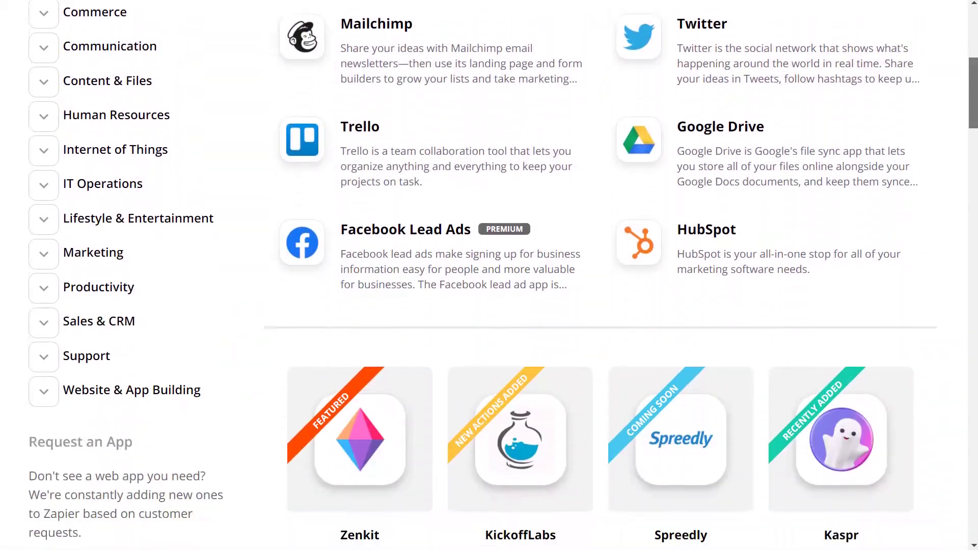
{"action": "scroll", "coordinate": [489, 275], "scroll_direction": "down", "scroll_amount": 10}
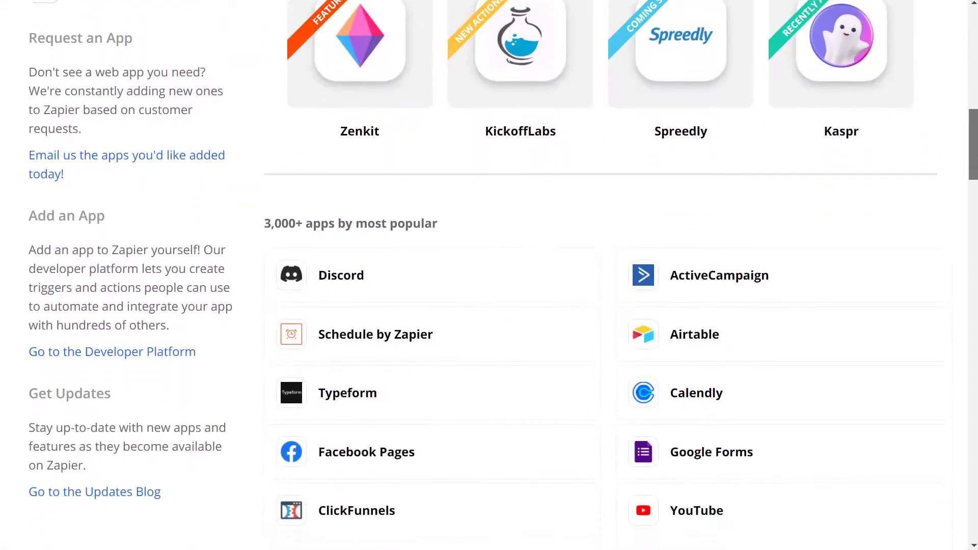
{"action": "scroll", "coordinate": [489, 275], "scroll_direction": "down", "scroll_amount": 9}
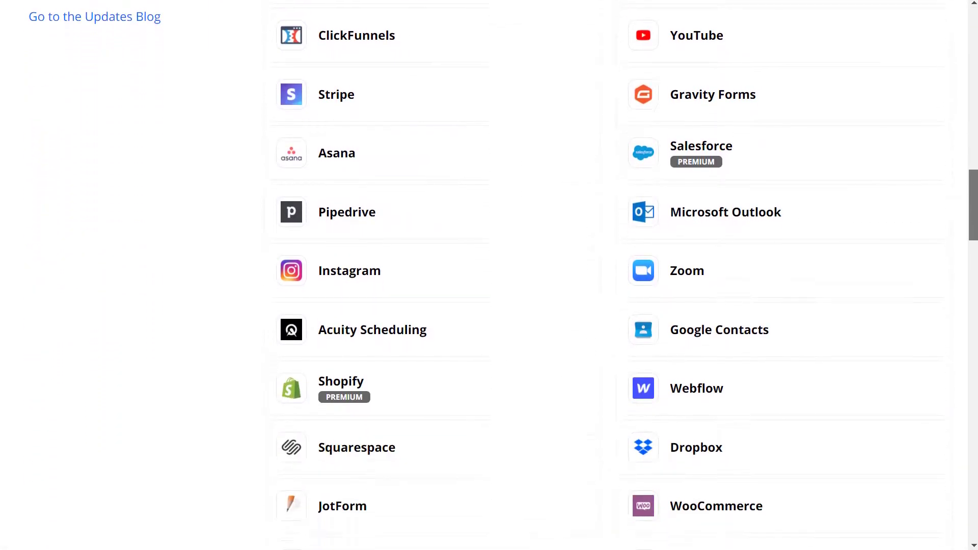
{"action": "scroll", "coordinate": [489, 275], "scroll_direction": "down", "scroll_amount": 11}
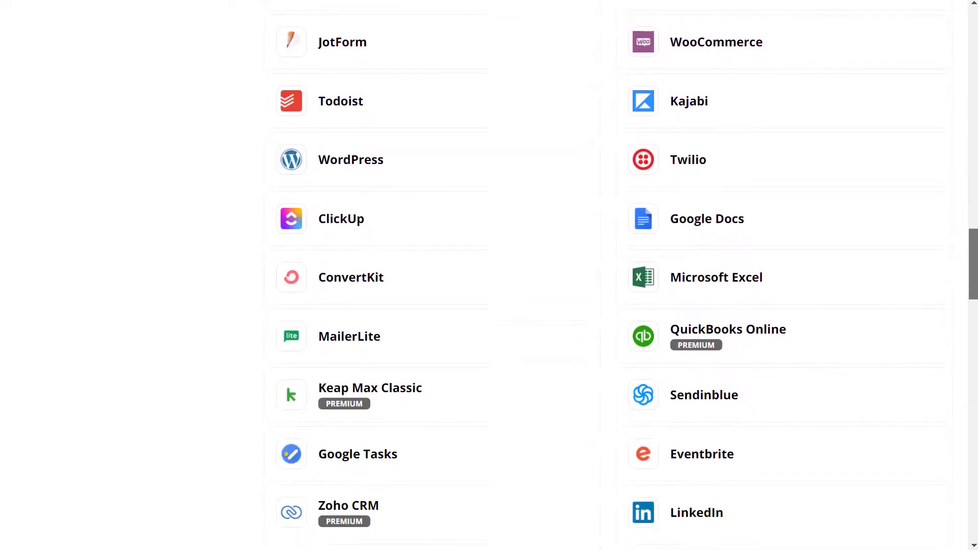
{"action": "scroll", "coordinate": [489, 275], "scroll_direction": "down", "scroll_amount": 12}
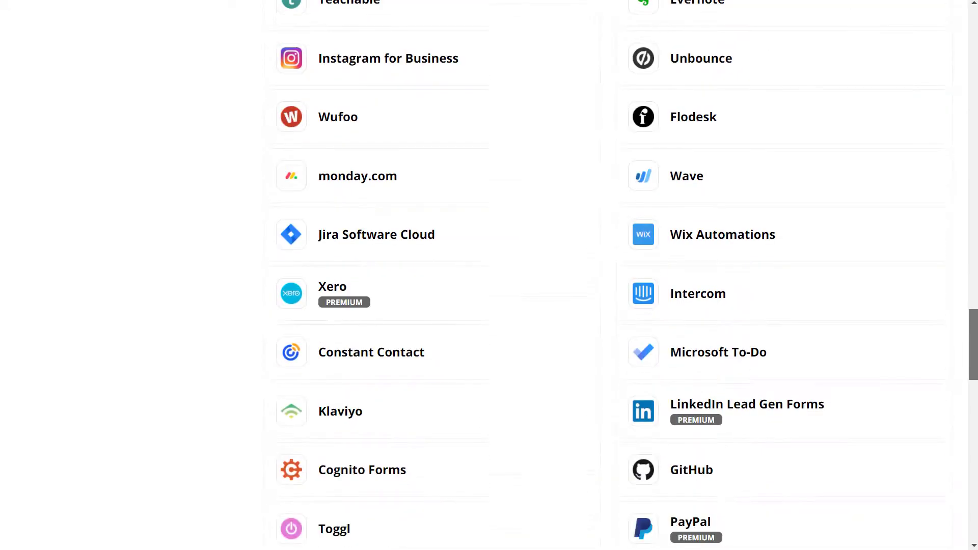
{"action": "scroll", "coordinate": [489, 275], "scroll_direction": "down", "scroll_amount": 10}
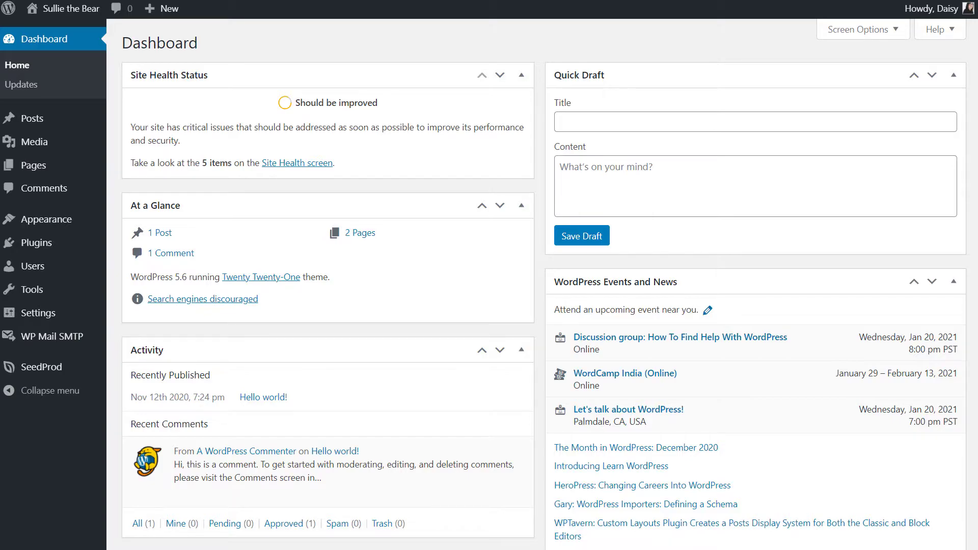
- Upload wpforms.zip as a new plugin, install it, and activate WPForms
{"action": "left_click", "coordinate": [69, 249]}
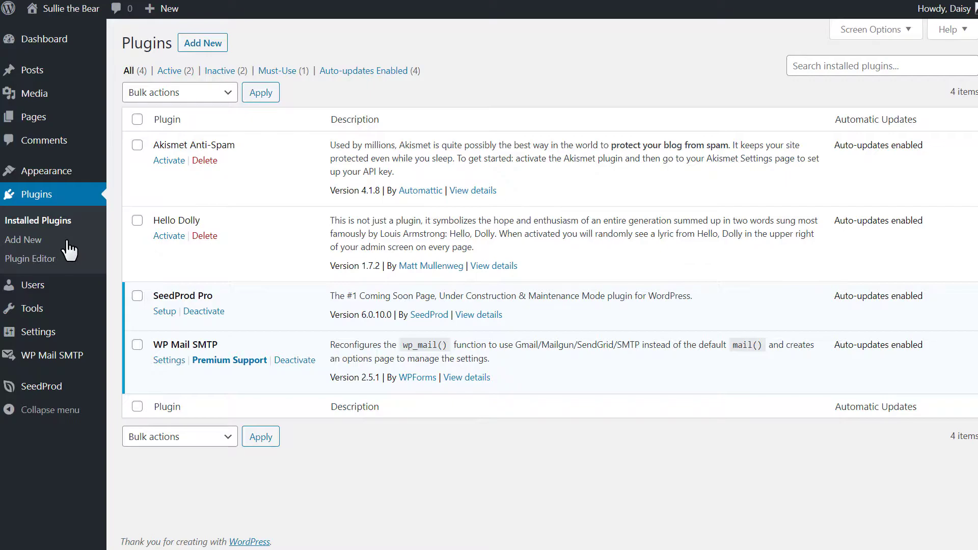
{"action": "left_click", "coordinate": [220, 45]}
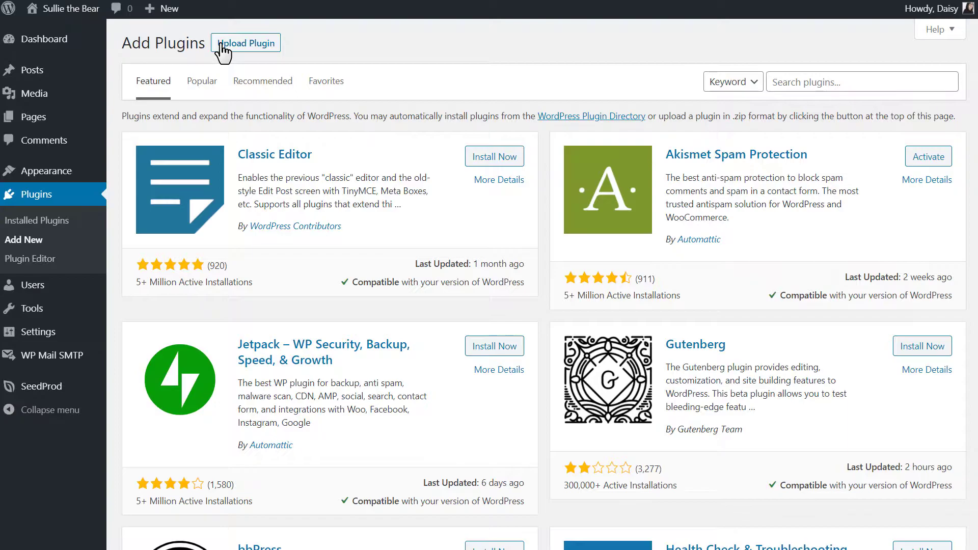
{"action": "left_click", "coordinate": [223, 46]}
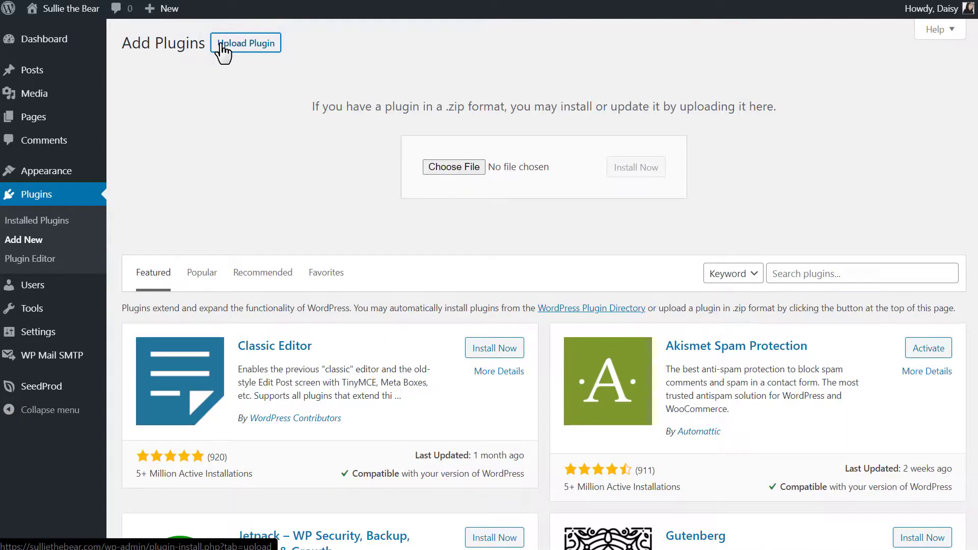
{"action": "left_click", "coordinate": [429, 164]}
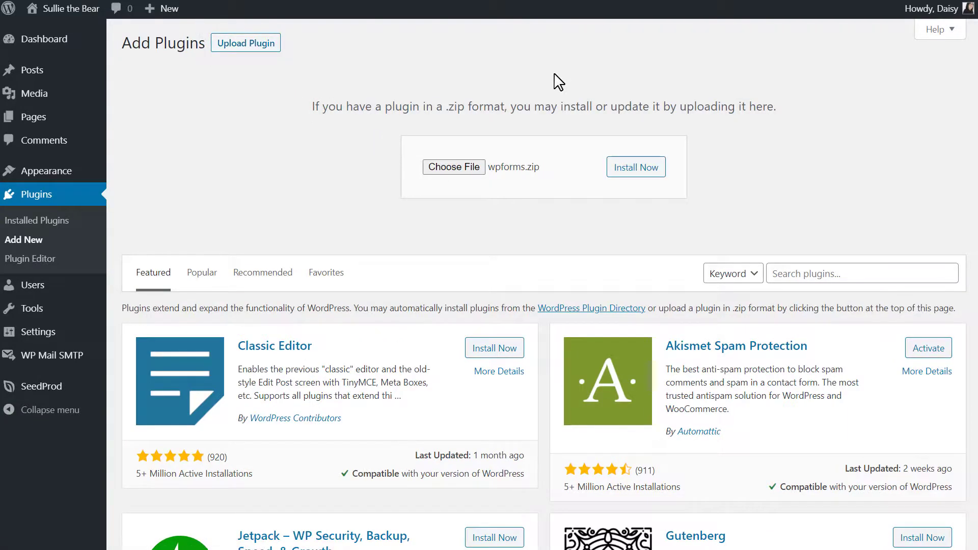
{"action": "left_click", "coordinate": [654, 169]}
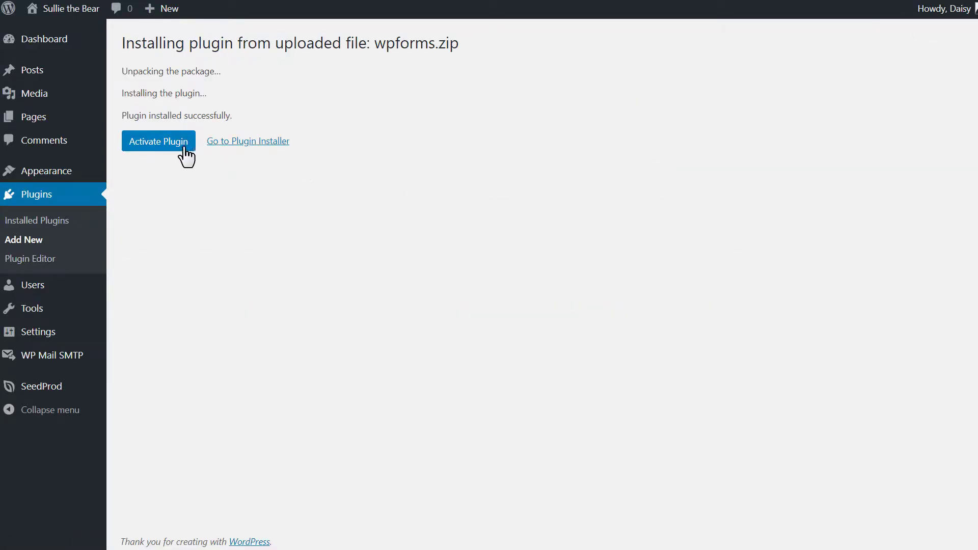
{"action": "left_click", "coordinate": [181, 146]}
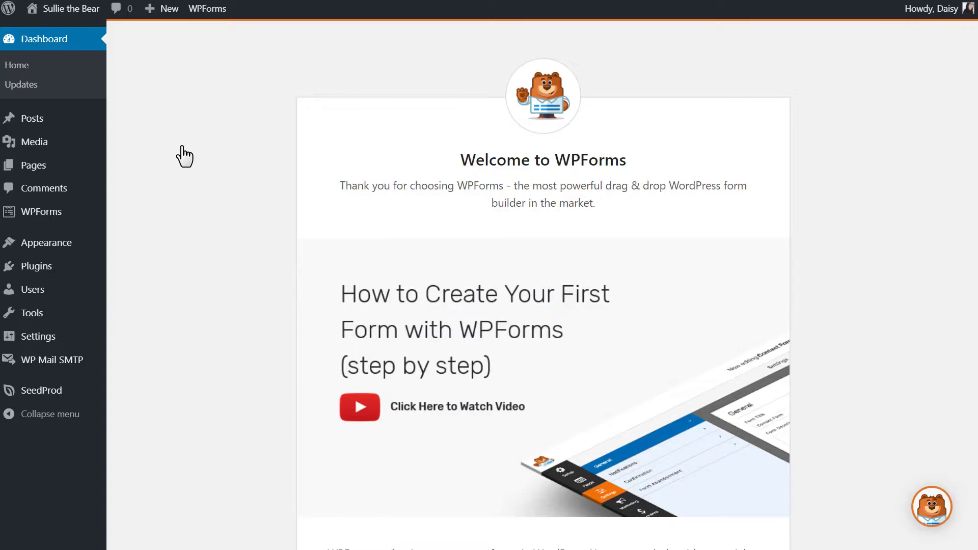
- Open the WPForms Settings to confirm the license key shows Elite level
{"action": "mouse_move", "coordinate": [63, 214]}
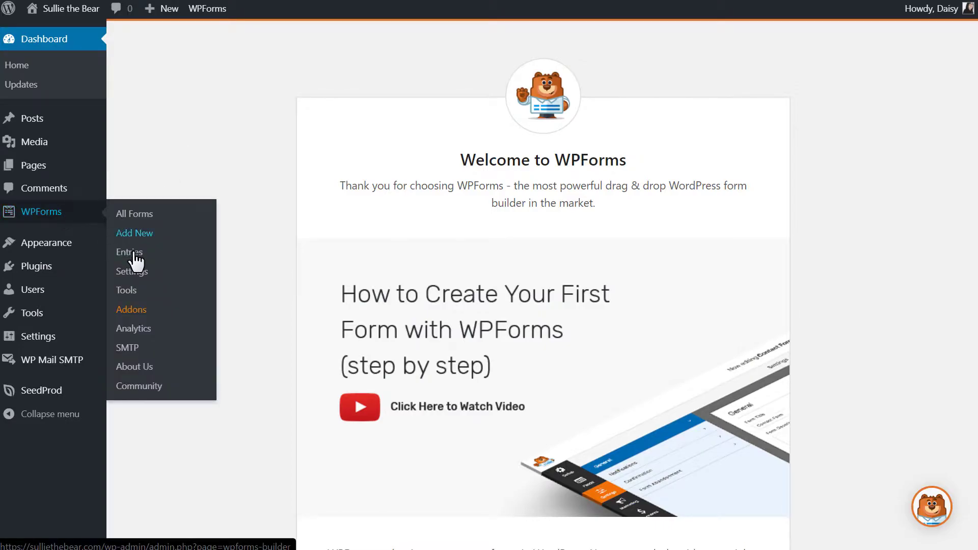
{"action": "left_click", "coordinate": [131, 272]}
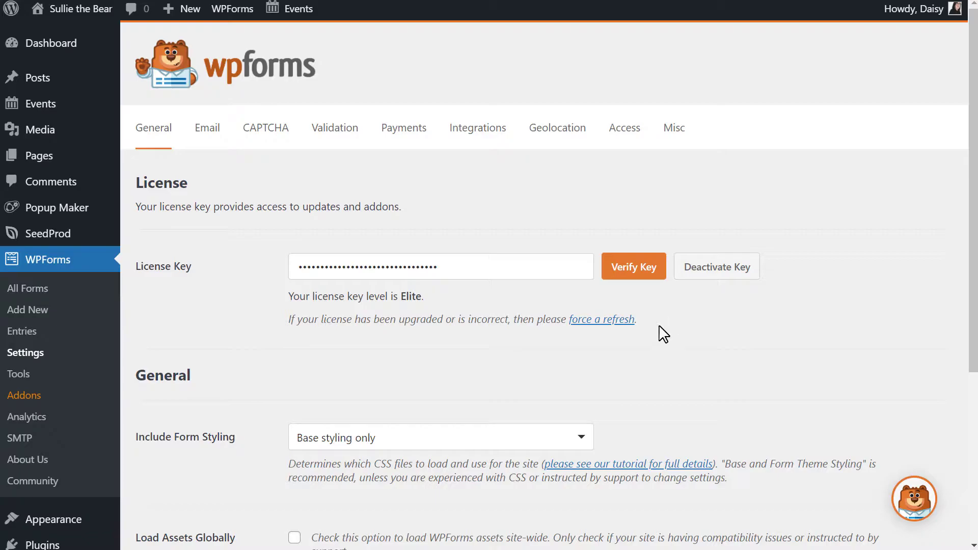
- Install the Form Templates Pack and Zapier addons, then begin a new form via Add New
{"action": "left_click", "coordinate": [40, 399]}
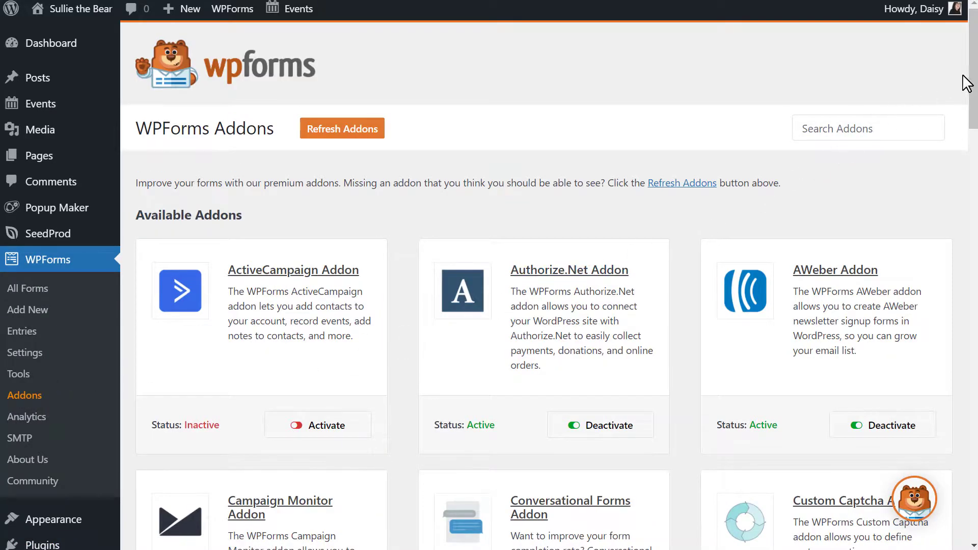
{"action": "mouse_move", "coordinate": [966, 83]}
{"action": "left_mouse_down"}
{"action": "mouse_move", "coordinate": [963, 343]}
{"action": "mouse_move", "coordinate": [946, 432]}
{"action": "left_mouse_up"}
{"action": "left_click", "coordinate": [628, 391]}
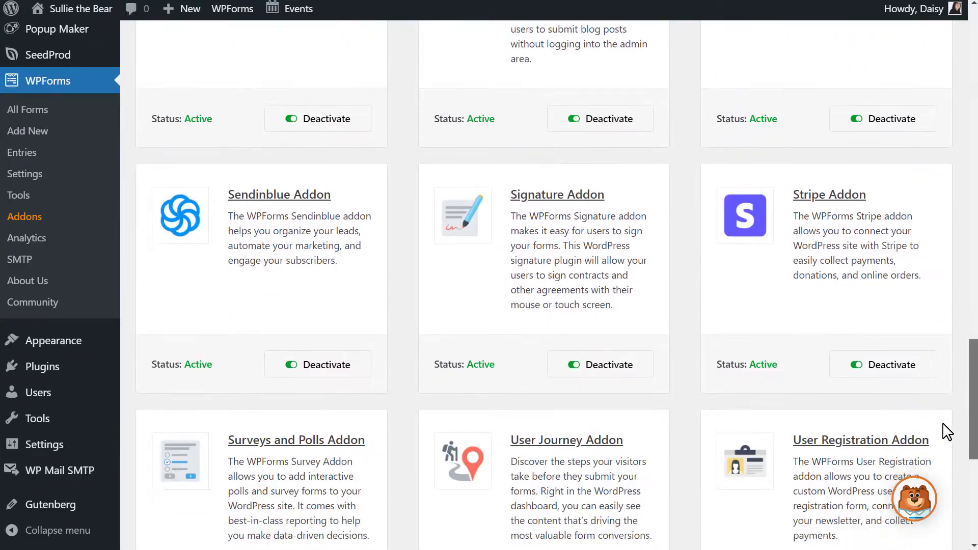
{"action": "scroll", "coordinate": [946, 432], "scroll_direction": "down", "scroll_amount": 7}
{"action": "left_click", "coordinate": [652, 491]}
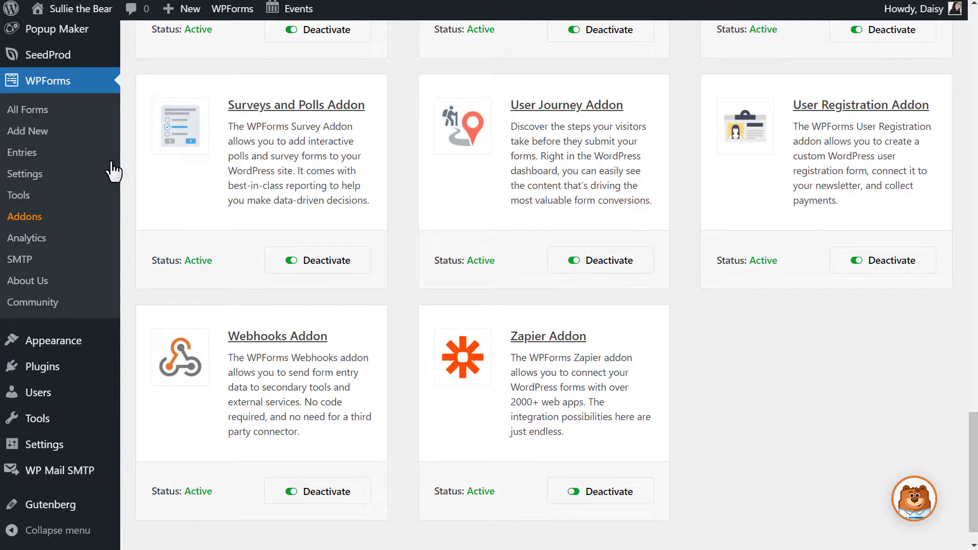
{"action": "left_click", "coordinate": [57, 133]}
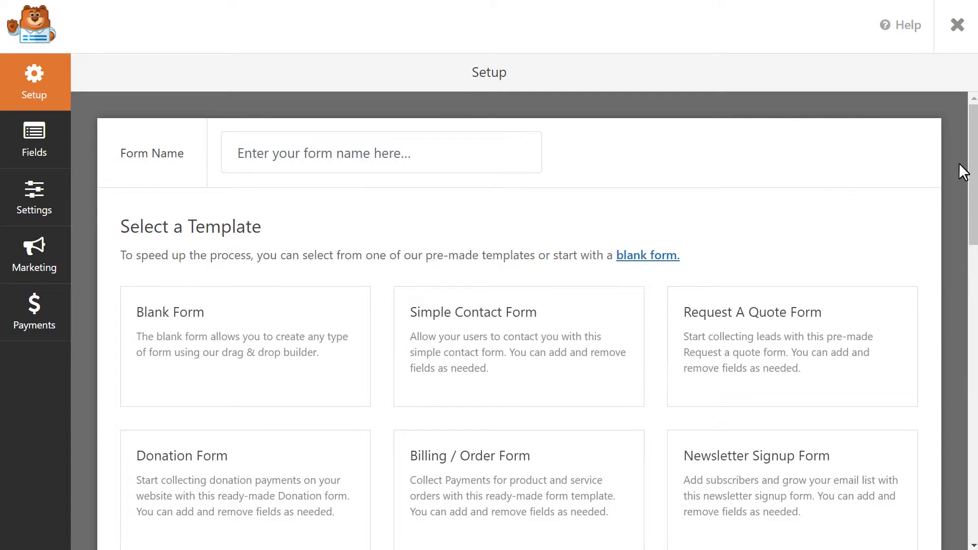
- Search the templates for 'eve' and create a form from the Event Planner Form template
{"action": "left_click_drag", "start_coordinate": [972, 164], "coordinate": [972, 393]}
{"action": "left_click", "coordinate": [794, 339]}
{"action": "type", "text": "event"}
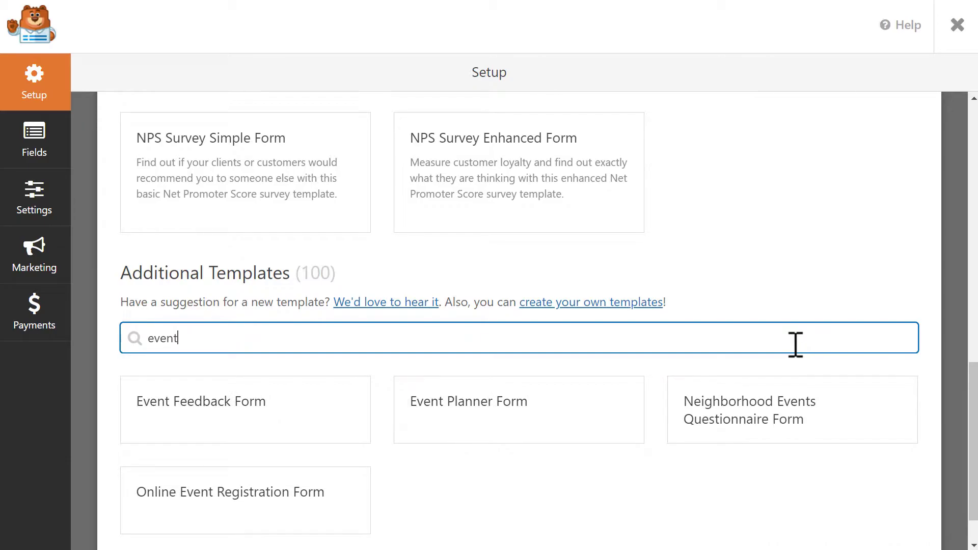
{"action": "left_click", "coordinate": [564, 416]}
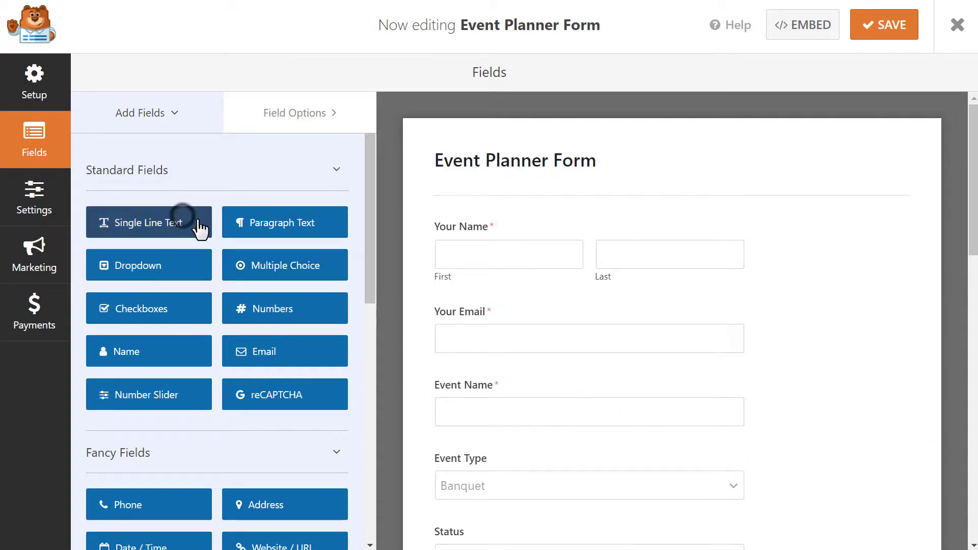
- Try reordering the Your Name and Your Email fields, cancel a deletion, then save and close the builder
{"action": "mouse_move", "coordinate": [196, 224]}
{"action": "left_mouse_down"}
{"action": "mouse_move", "coordinate": [499, 220]}
{"action": "mouse_move", "coordinate": [182, 216]}
{"action": "left_mouse_up"}
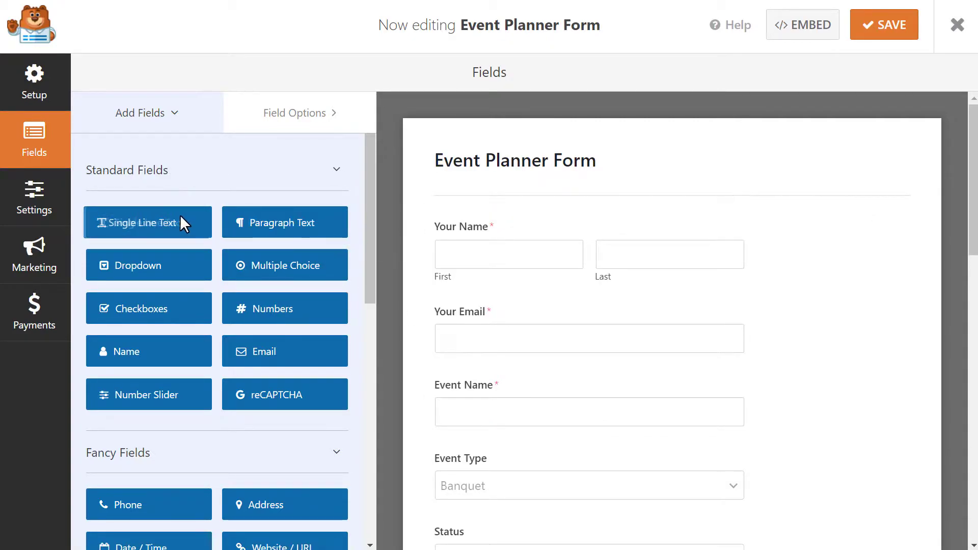
{"action": "left_click_drag", "start_coordinate": [535, 327], "coordinate": [528, 240]}
{"action": "left_click_drag", "start_coordinate": [531, 304], "coordinate": [519, 233]}
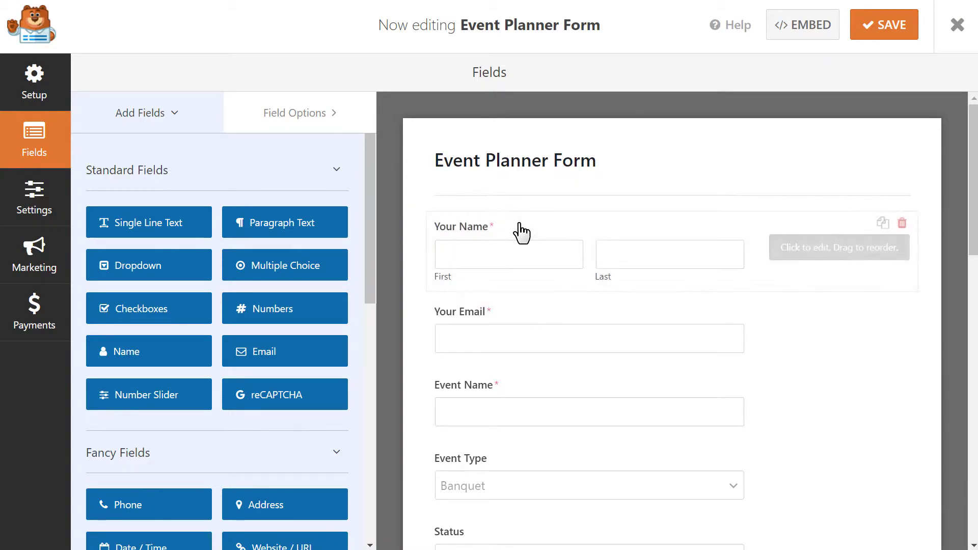
{"action": "left_click", "coordinate": [903, 225]}
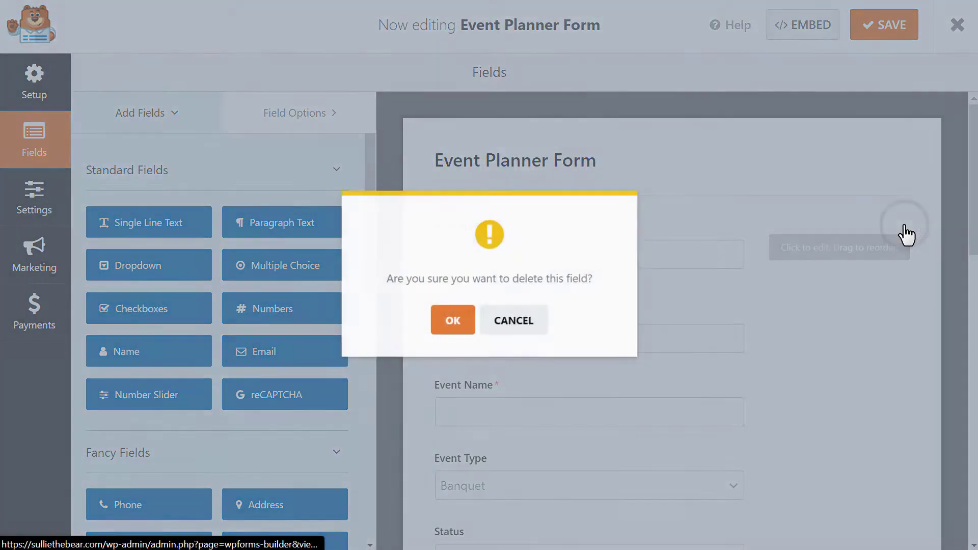
{"action": "left_click", "coordinate": [535, 321]}
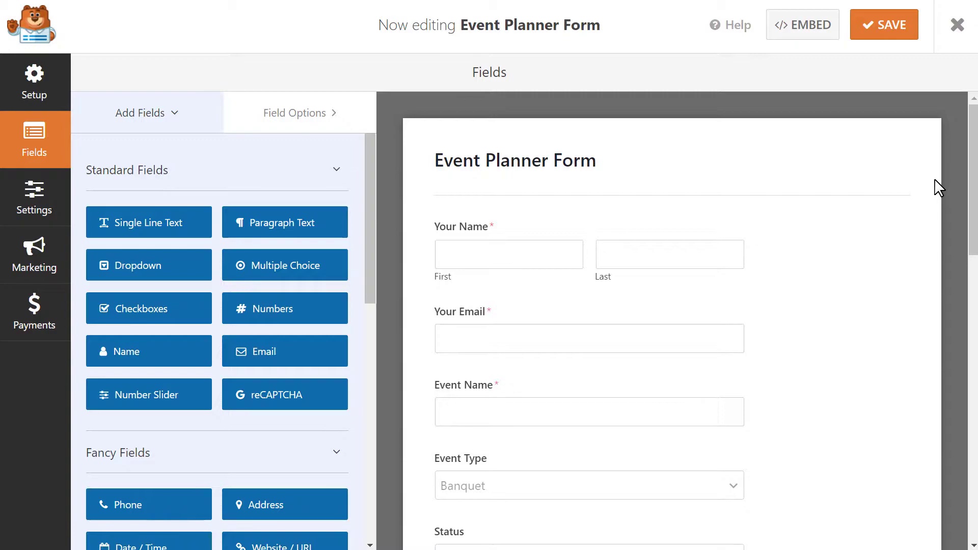
{"action": "left_click", "coordinate": [895, 37]}
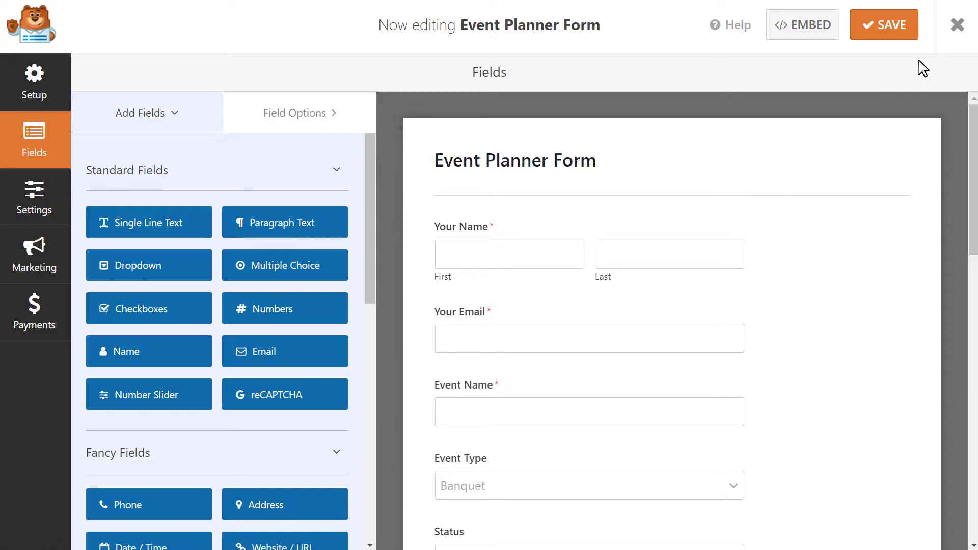
{"action": "left_click", "coordinate": [958, 32]}
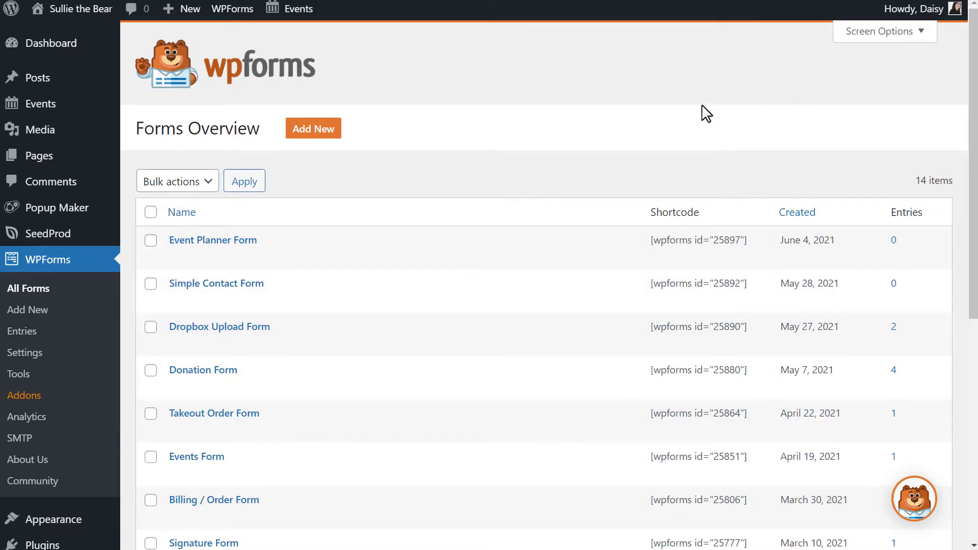
- Preview the Event Planner Form, enter a sample first name and email, and submit it
{"action": "left_click", "coordinate": [253, 259]}
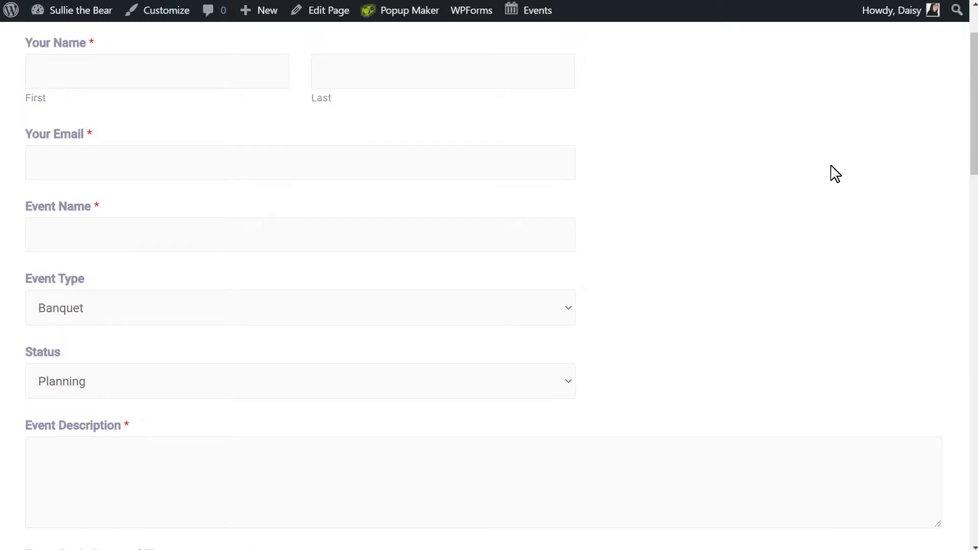
{"action": "left_click", "coordinate": [235, 67]}
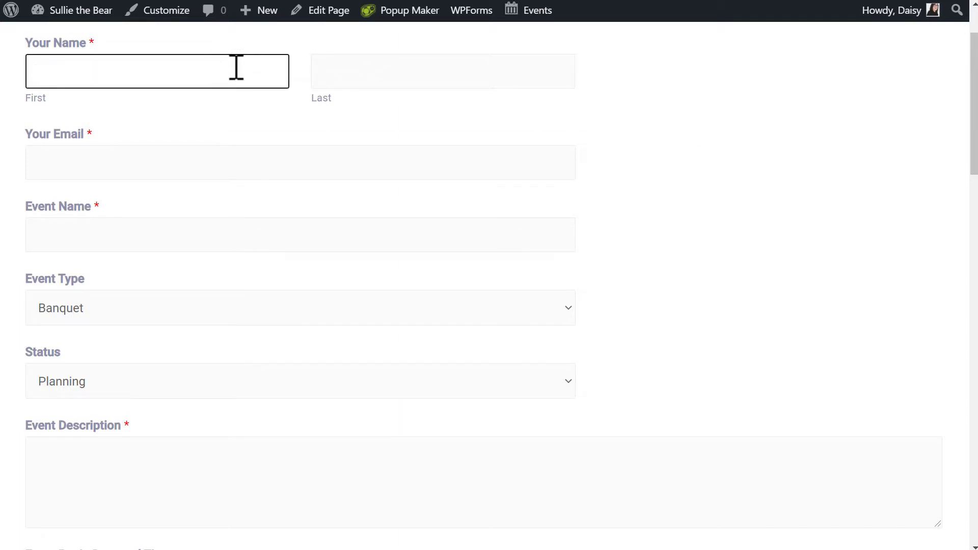
{"action": "type", "text": "Sullie"}
{"action": "key", "text": "Tab"}
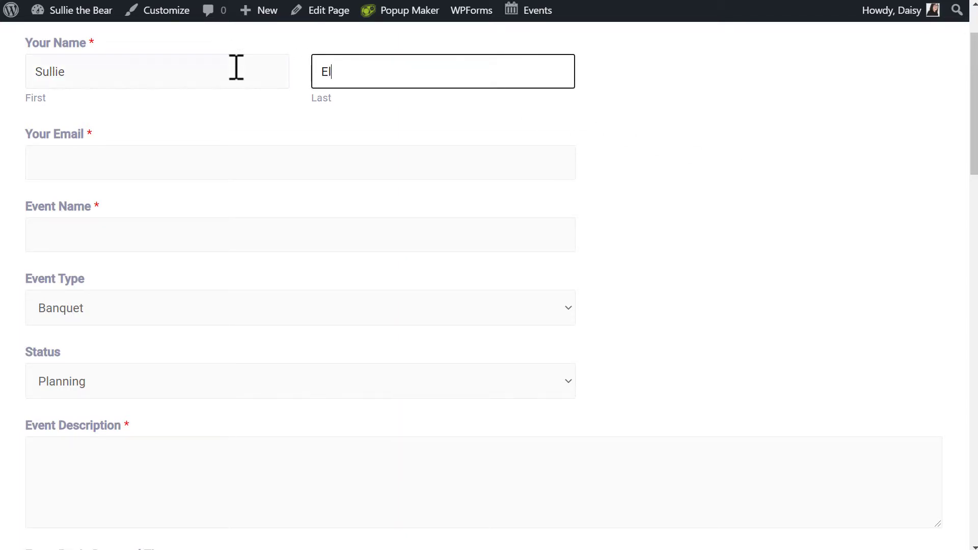
{"action": "key", "text": "Tab"}
{"action": "type", "text": "su"}
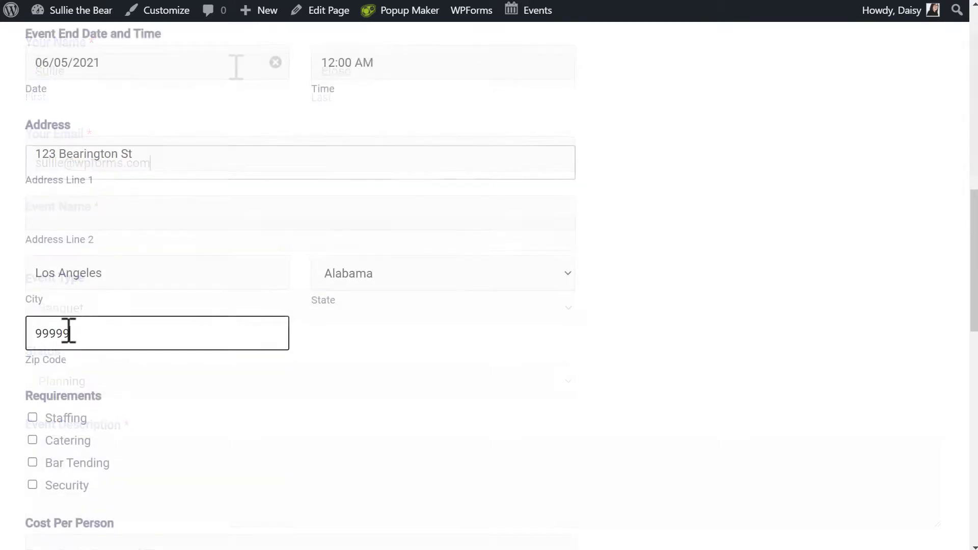
{"action": "scroll", "coordinate": [70, 330], "scroll_direction": "down", "scroll_amount": 5}
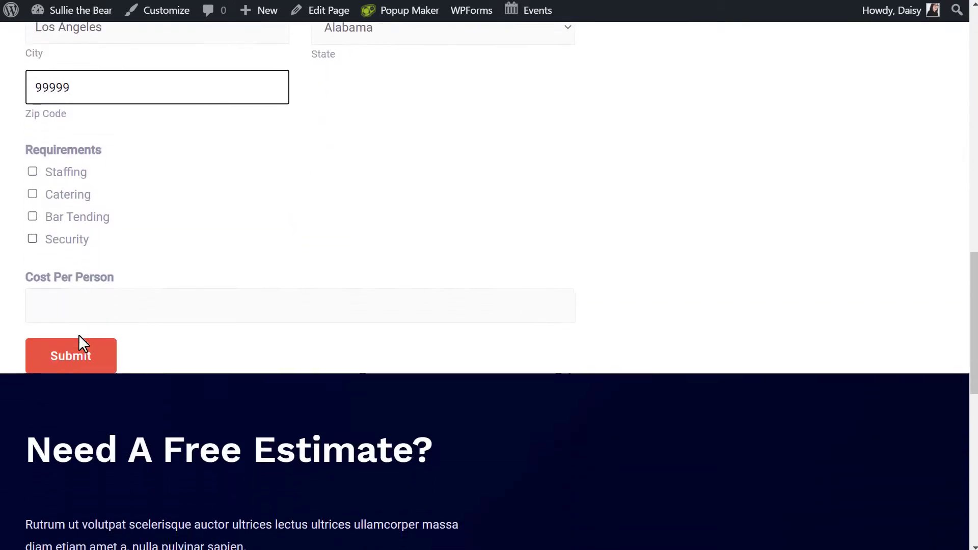
{"action": "left_click", "coordinate": [93, 311]}
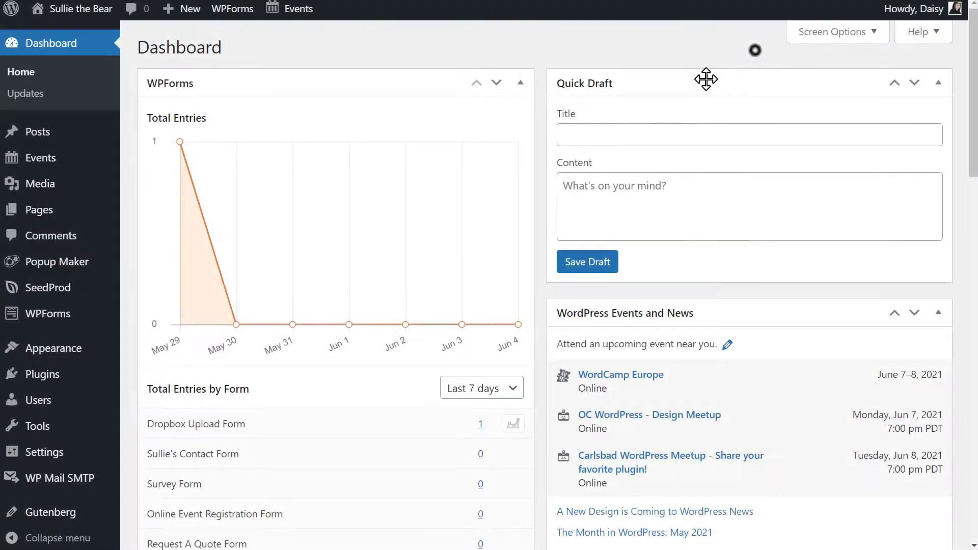
- Open WPForms Settings > Integrations and expand the Zapier row to reveal the API key
{"action": "mouse_move", "coordinate": [44, 322]}
{"action": "left_click", "coordinate": [148, 386]}
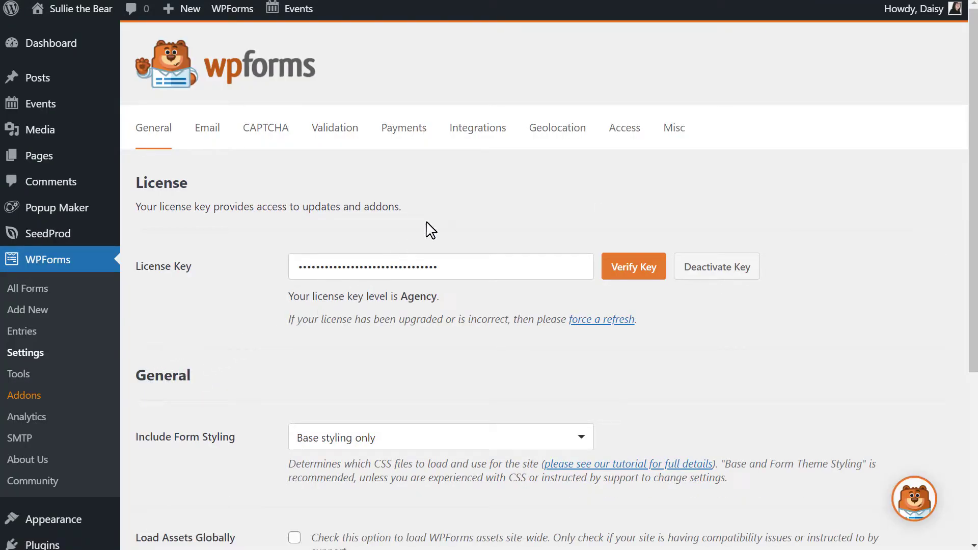
{"action": "left_click", "coordinate": [492, 144]}
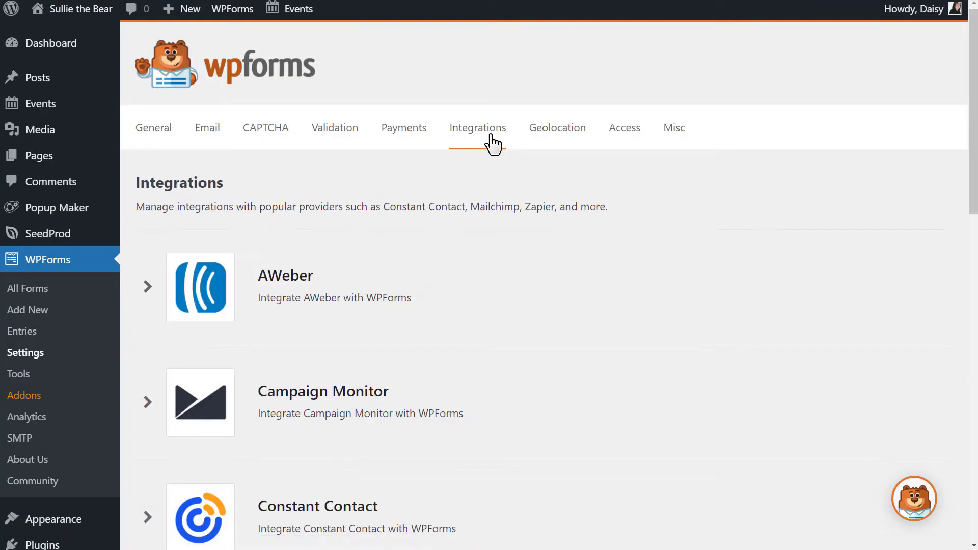
{"action": "left_click_drag", "start_coordinate": [969, 136], "coordinate": [941, 443]}
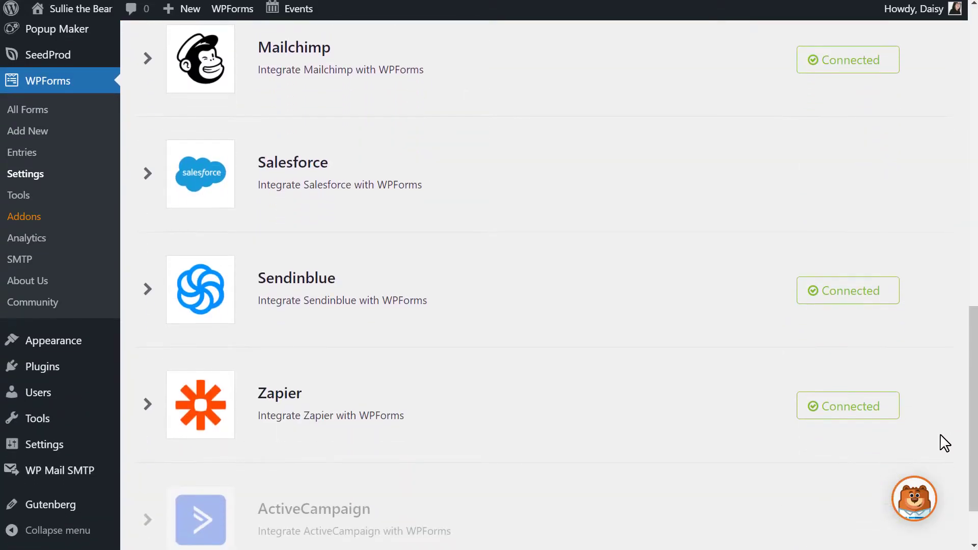
{"action": "left_click", "coordinate": [149, 405]}
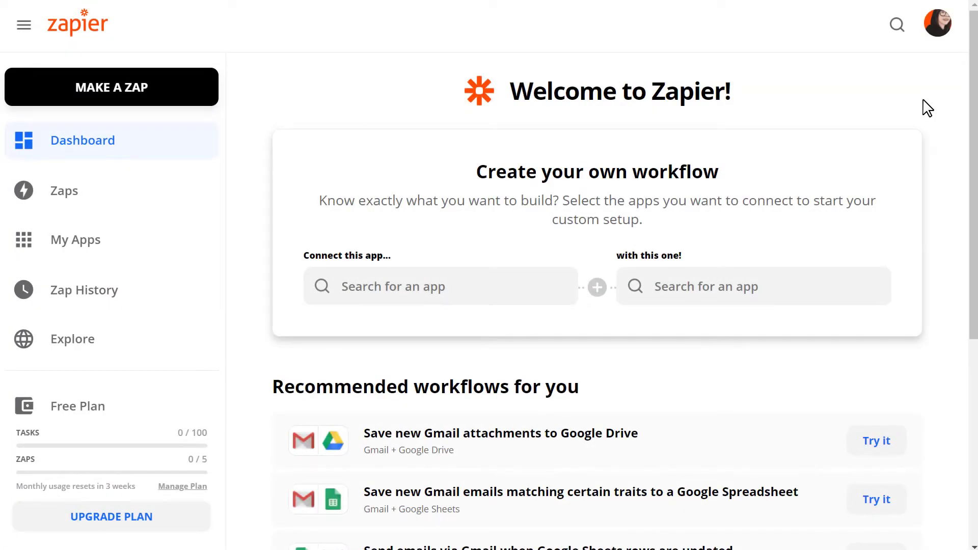
- Create a new zap with WPForms as the trigger app and New Form Entry as the trigger event
{"action": "left_click", "coordinate": [206, 91]}
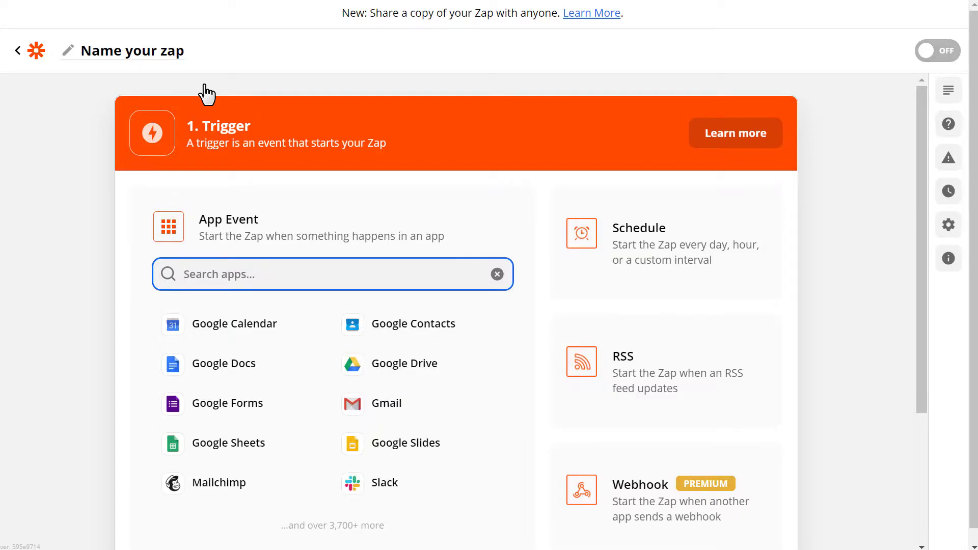
{"action": "left_click", "coordinate": [396, 274]}
{"action": "type", "text": "wpforms"}
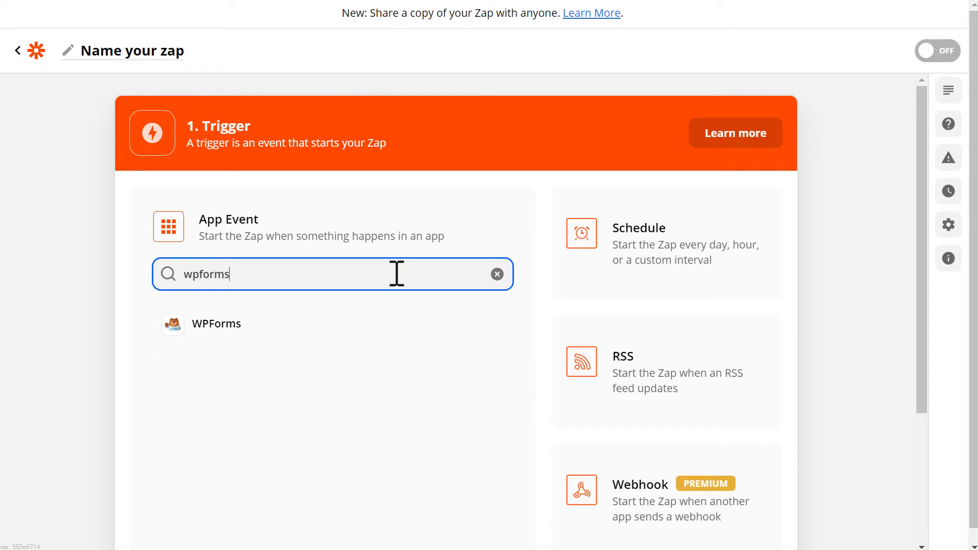
{"action": "left_click", "coordinate": [400, 333]}
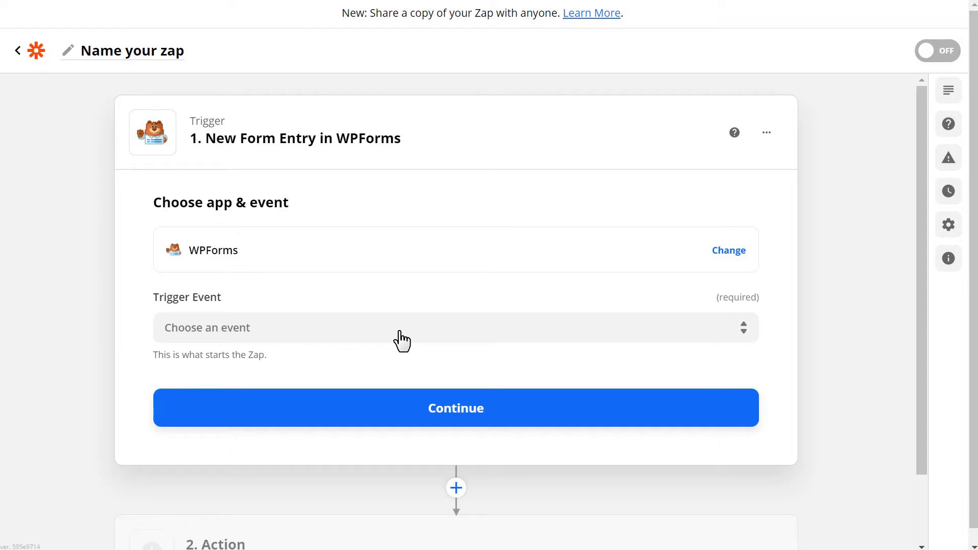
{"action": "left_click", "coordinate": [401, 336]}
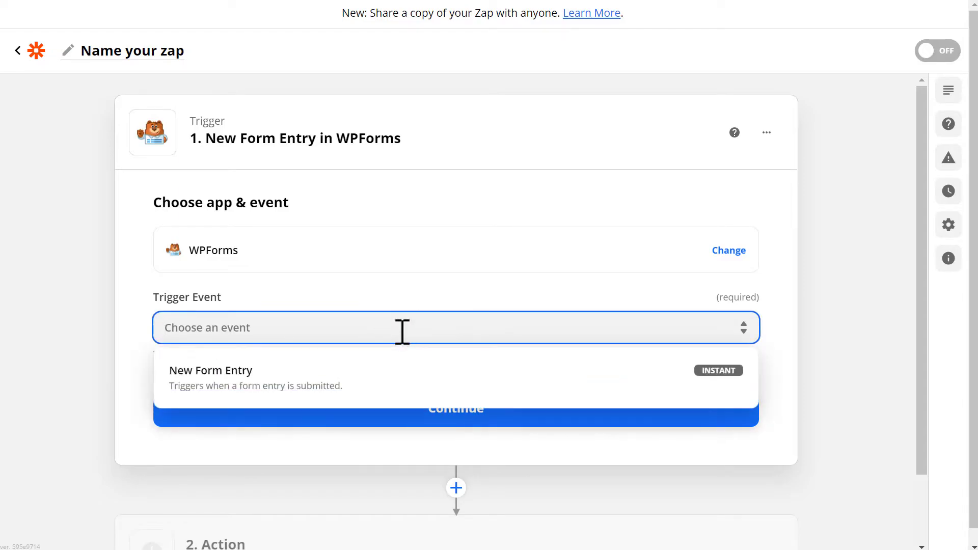
{"action": "left_click", "coordinate": [476, 386]}
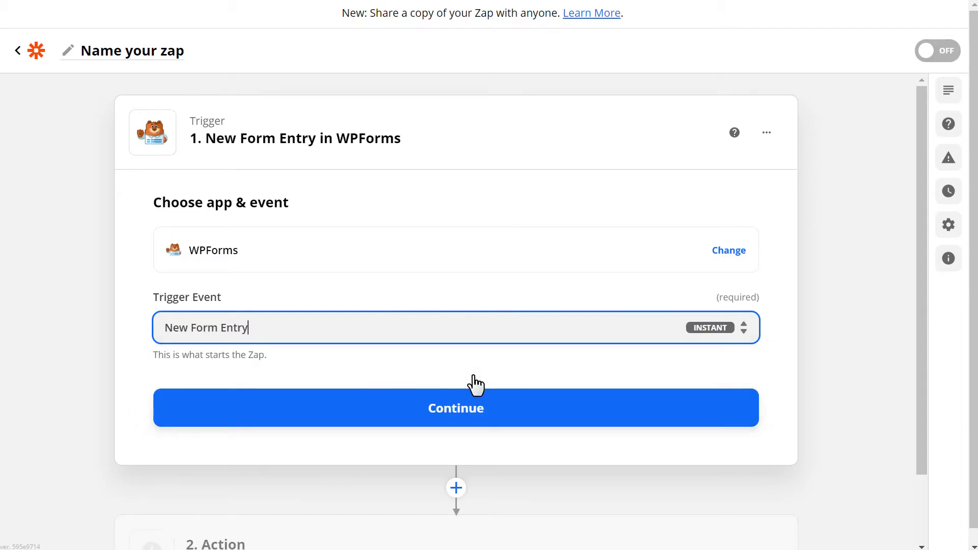
{"action": "left_click", "coordinate": [490, 402]}
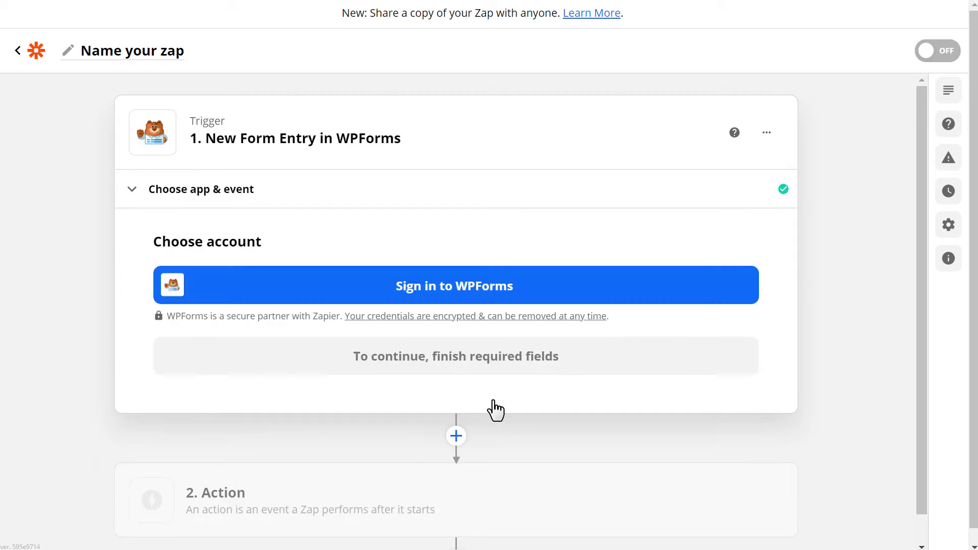
{"action": "left_click", "coordinate": [561, 290]}
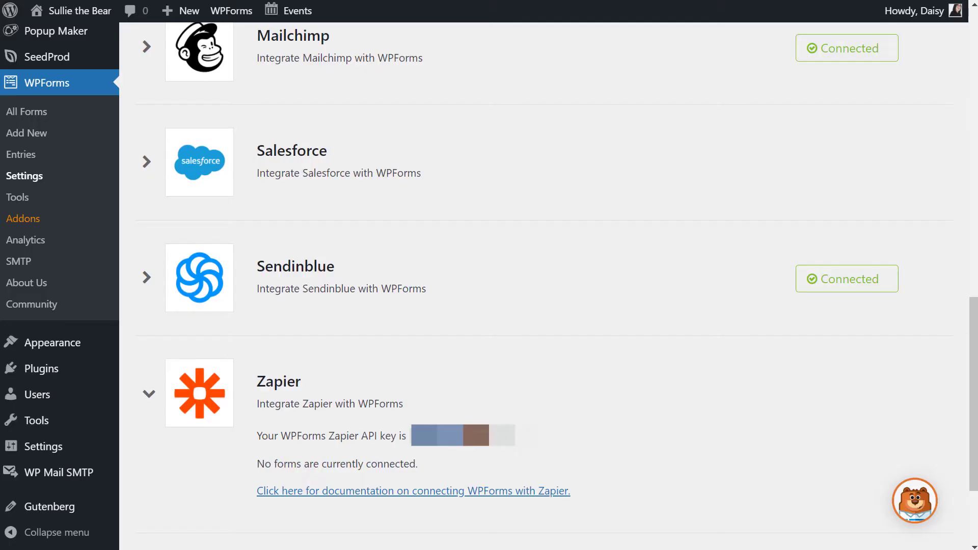
{"action": "left_click_drag", "start_coordinate": [516, 447], "coordinate": [414, 450]}
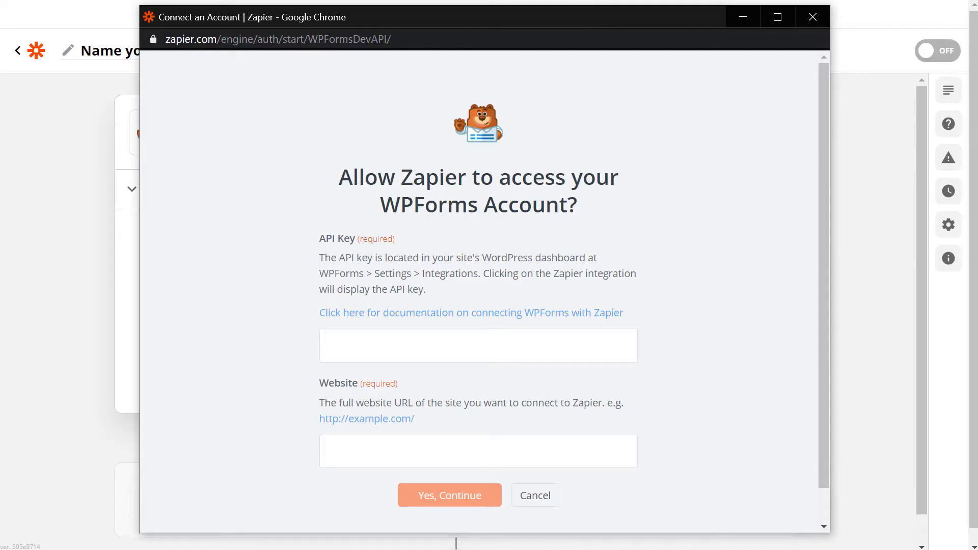
{"action": "left_click", "coordinate": [528, 342]}
{"action": "key", "text": "ctrl+v"}
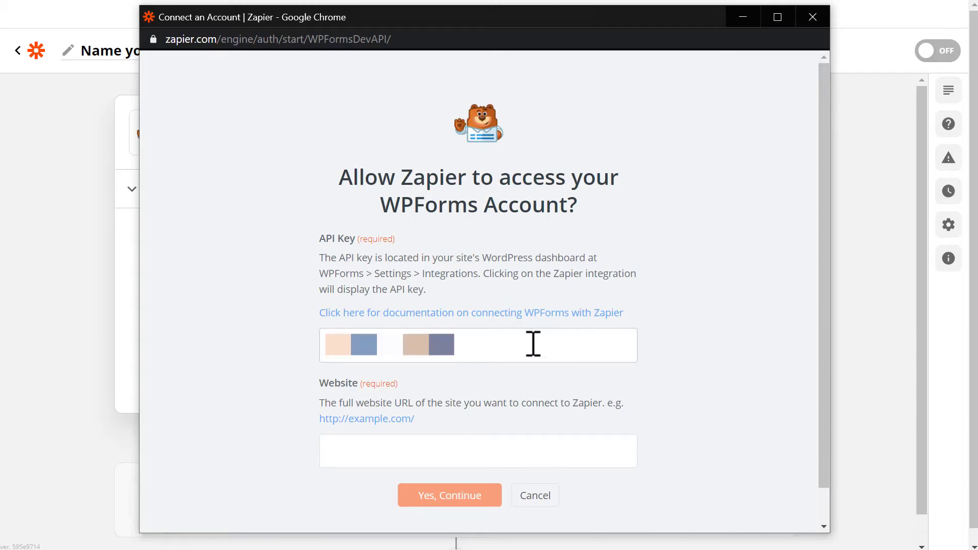
{"action": "left_click", "coordinate": [507, 451]}
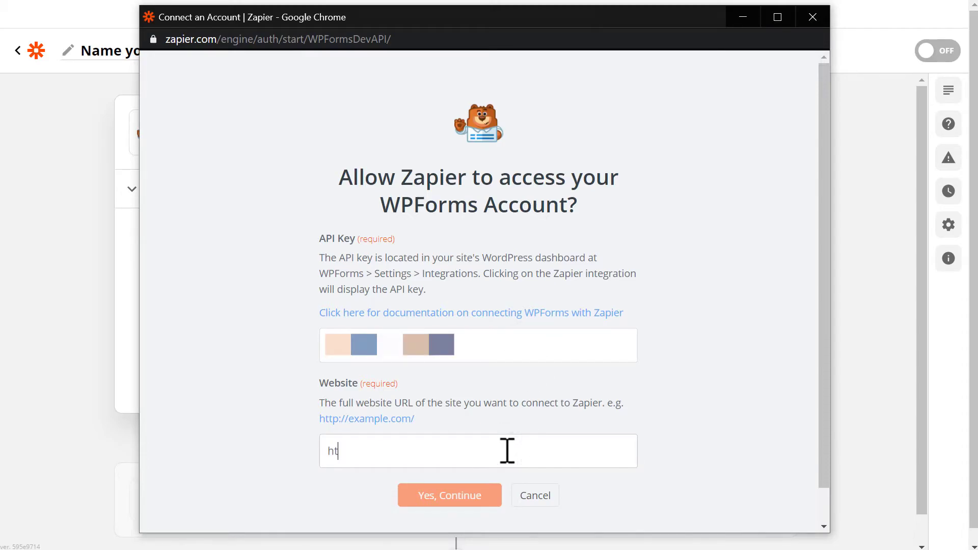
{"action": "type", "text": "https://sull"}
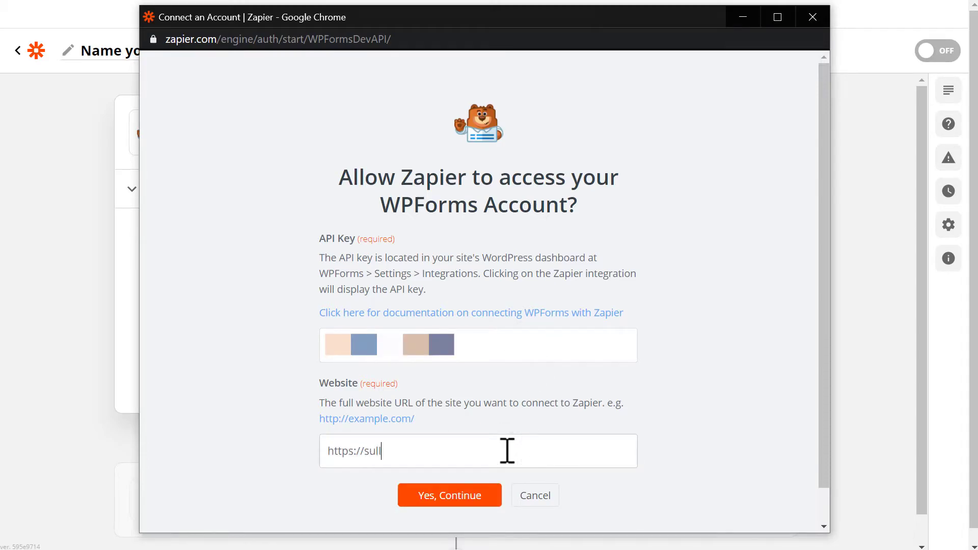
{"action": "type", "text": "iethebear.com"}
{"action": "left_click", "coordinate": [483, 502]}
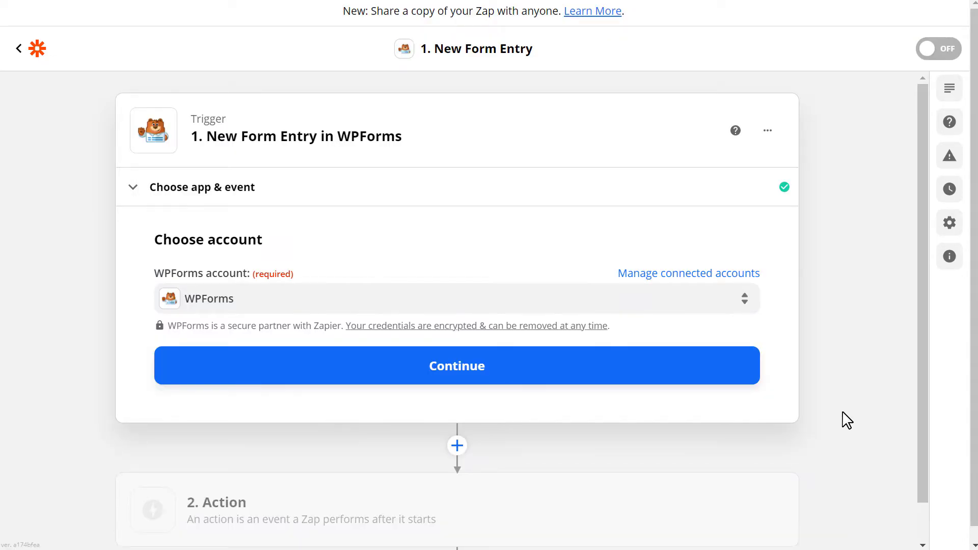
- Confirm the connected WPForms account and pick Event Planner Form as the form to watch
{"action": "left_click", "coordinate": [715, 374]}
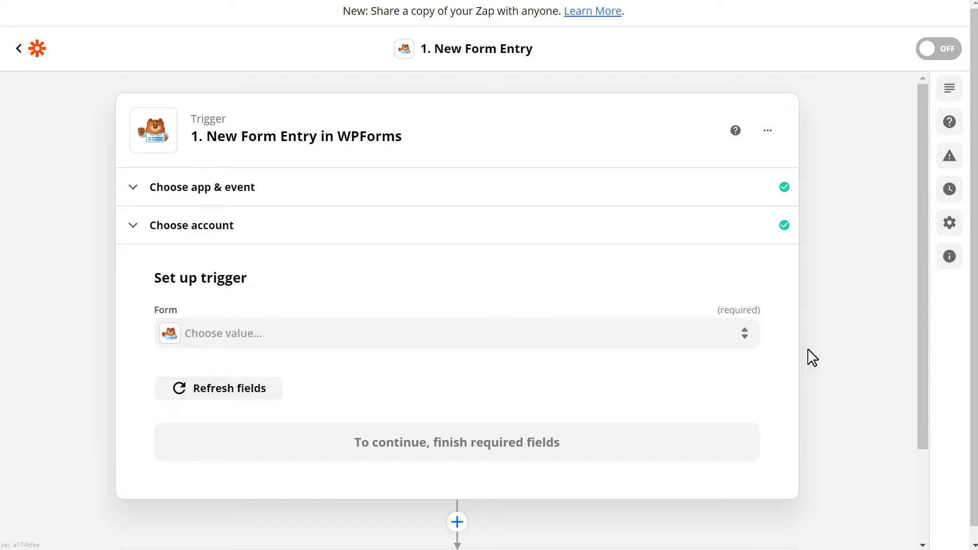
{"action": "left_click_drag", "start_coordinate": [918, 279], "coordinate": [912, 362]}
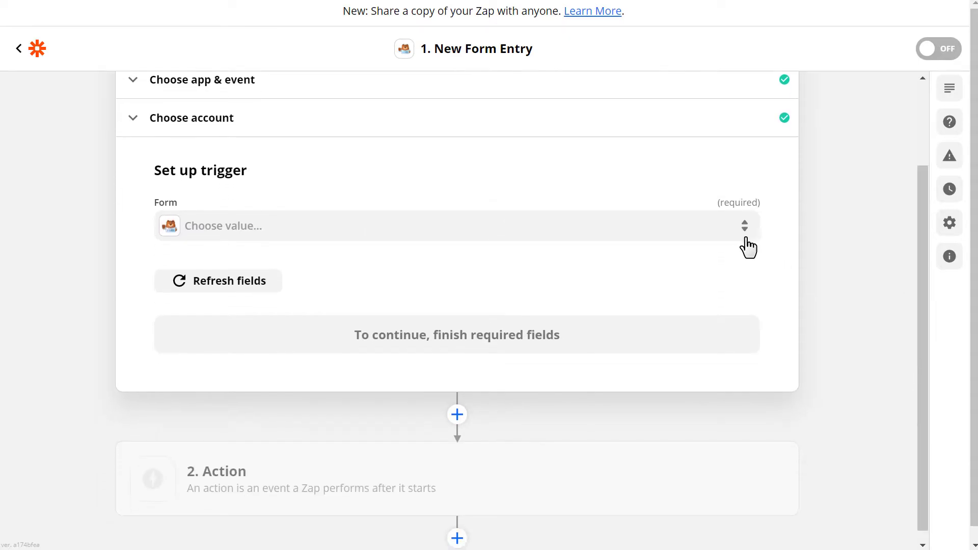
{"action": "left_click", "coordinate": [731, 230]}
{"action": "scroll", "coordinate": [614, 411], "scroll_direction": "down", "scroll_amount": 5}
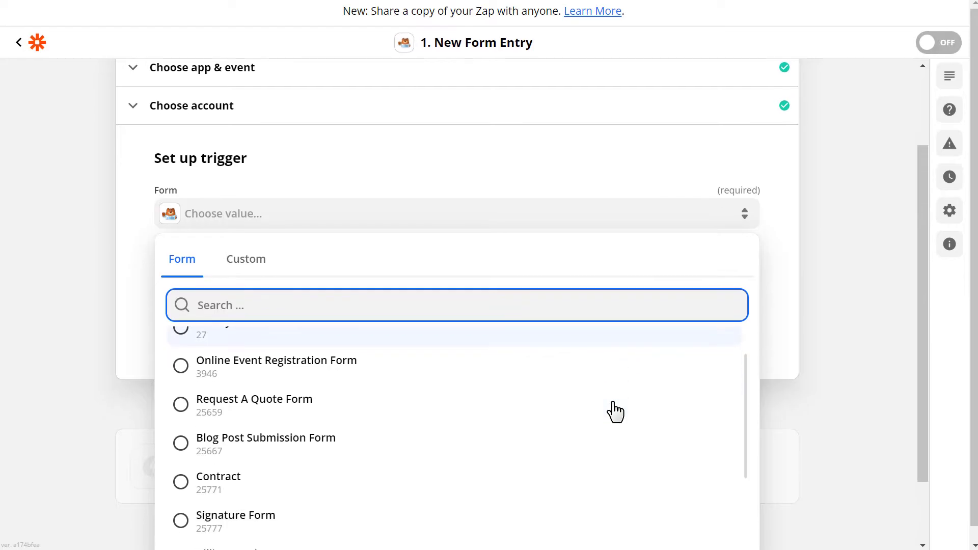
{"action": "scroll", "coordinate": [784, 397], "scroll_direction": "down", "scroll_amount": 2}
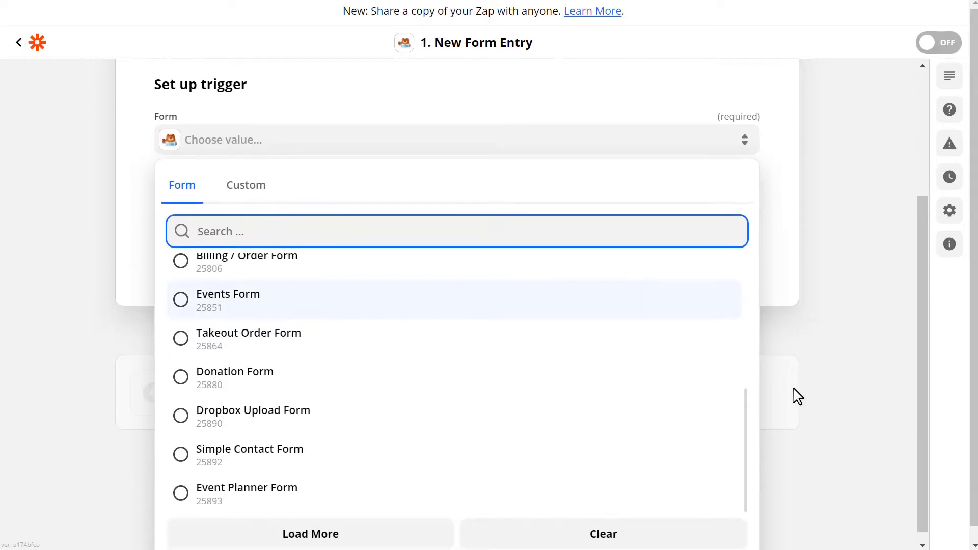
{"action": "left_click", "coordinate": [356, 490]}
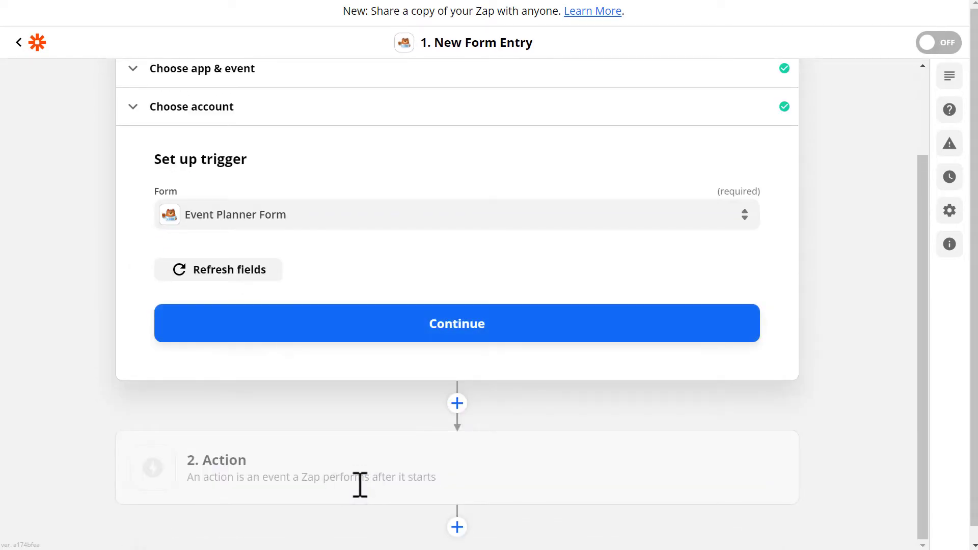
- Test the trigger, review the sample Form Entry A fields, and continue to the Action step
{"action": "left_click", "coordinate": [540, 326]}
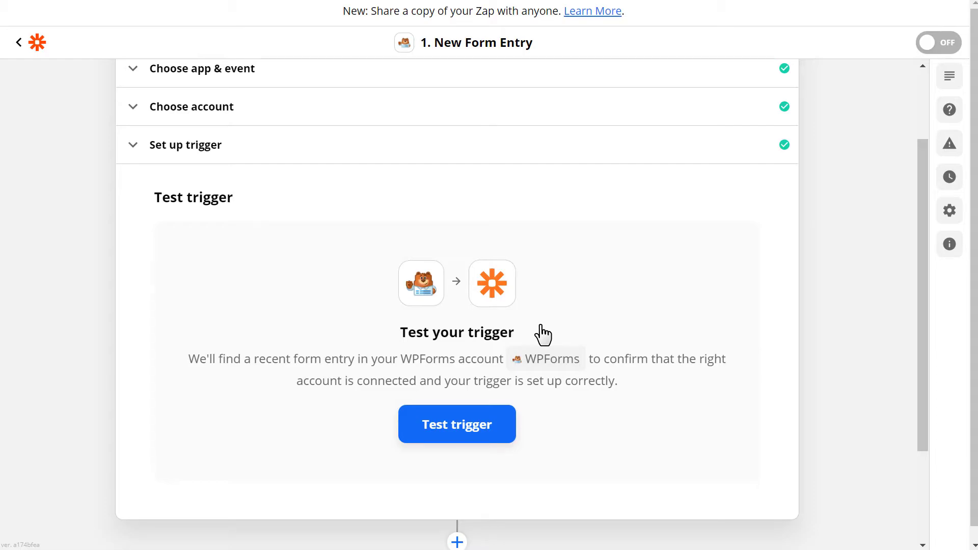
{"action": "left_click", "coordinate": [492, 425]}
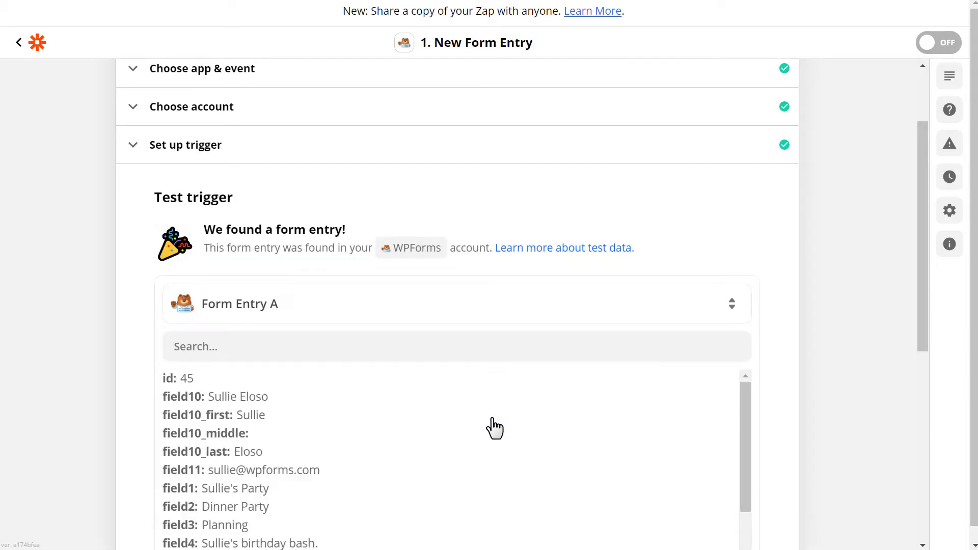
{"action": "scroll", "coordinate": [835, 335], "scroll_direction": "down", "scroll_amount": 3}
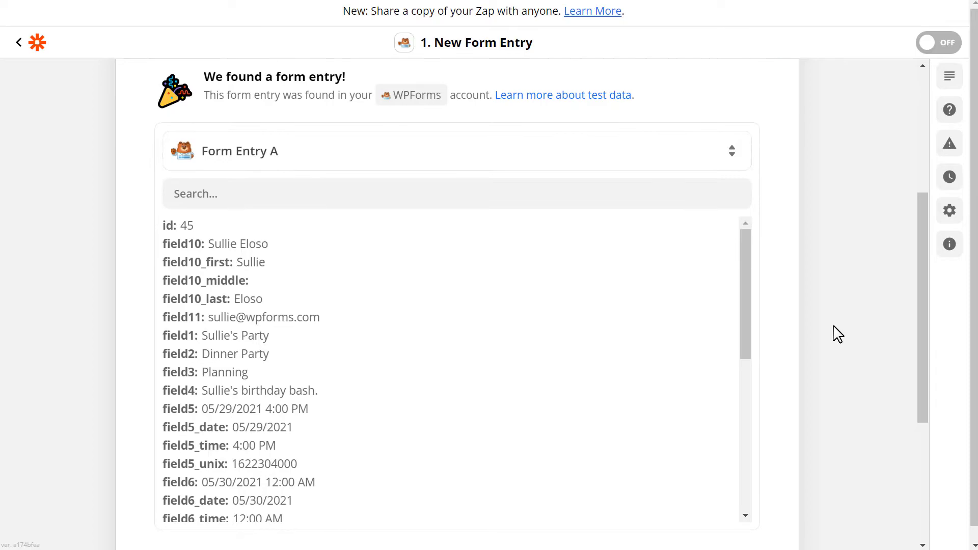
{"action": "left_click_drag", "start_coordinate": [746, 273], "coordinate": [731, 448]}
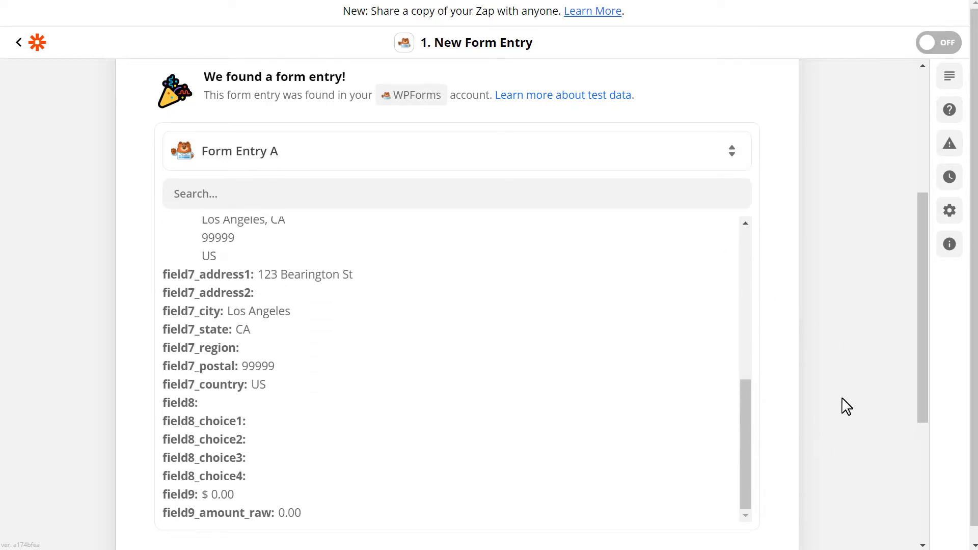
{"action": "scroll", "coordinate": [843, 406], "scroll_direction": "down", "scroll_amount": 4}
{"action": "left_click", "coordinate": [698, 353]}
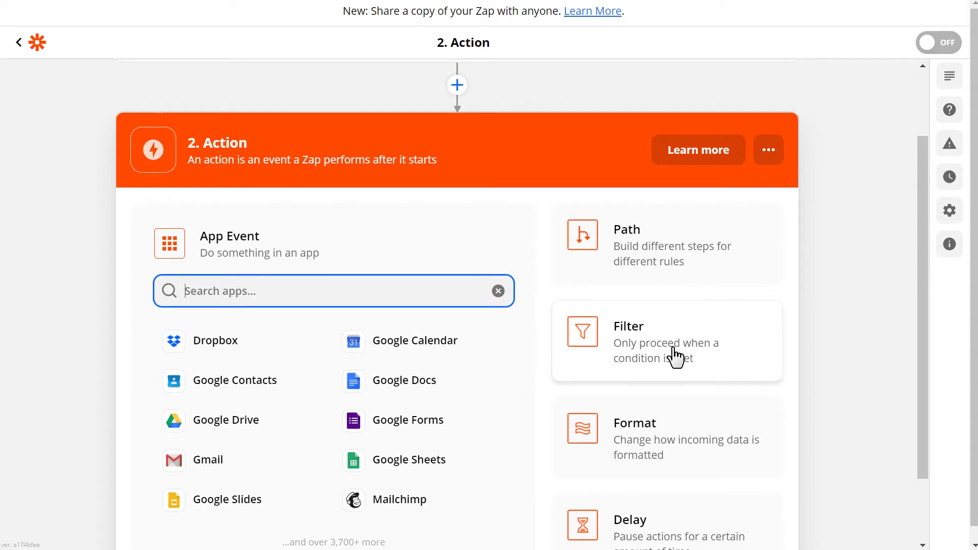
- Choose Google Calendar as the action app with Create Detailed Event as its event
{"action": "left_click", "coordinate": [472, 345]}
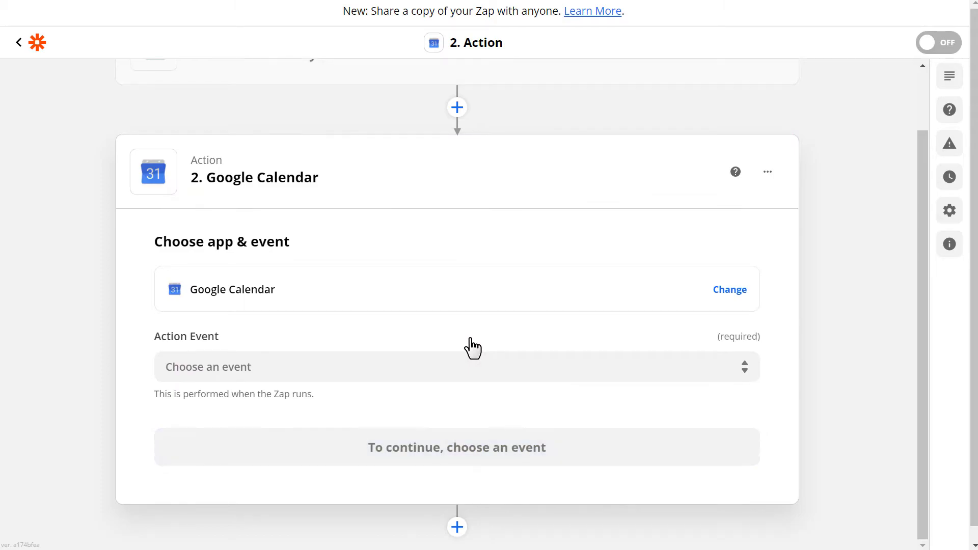
{"action": "left_click", "coordinate": [515, 363]}
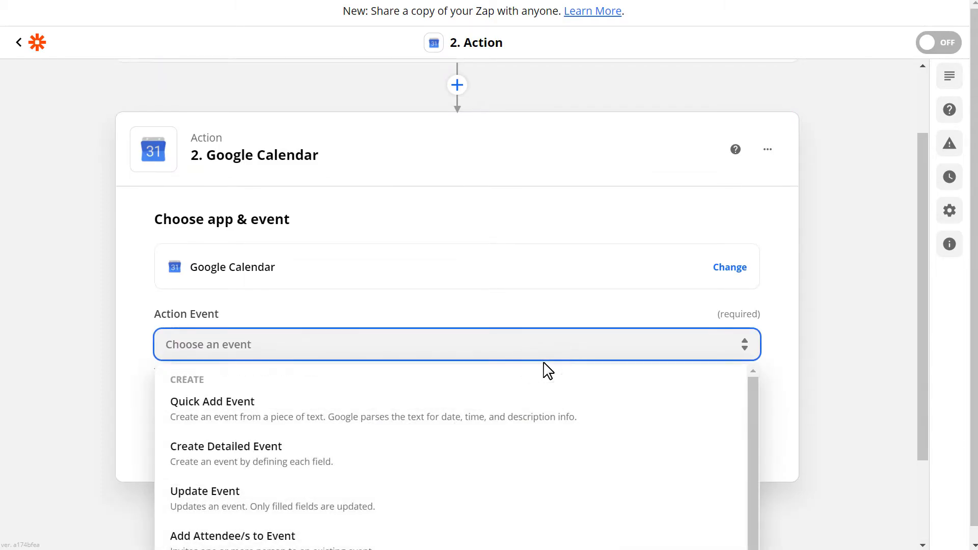
{"action": "left_click", "coordinate": [364, 454]}
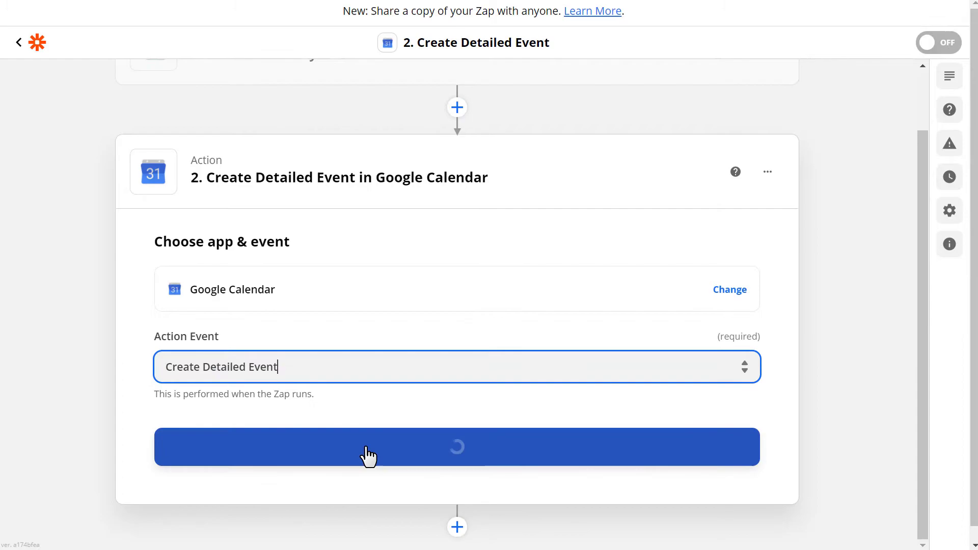
{"action": "left_click", "coordinate": [367, 456]}
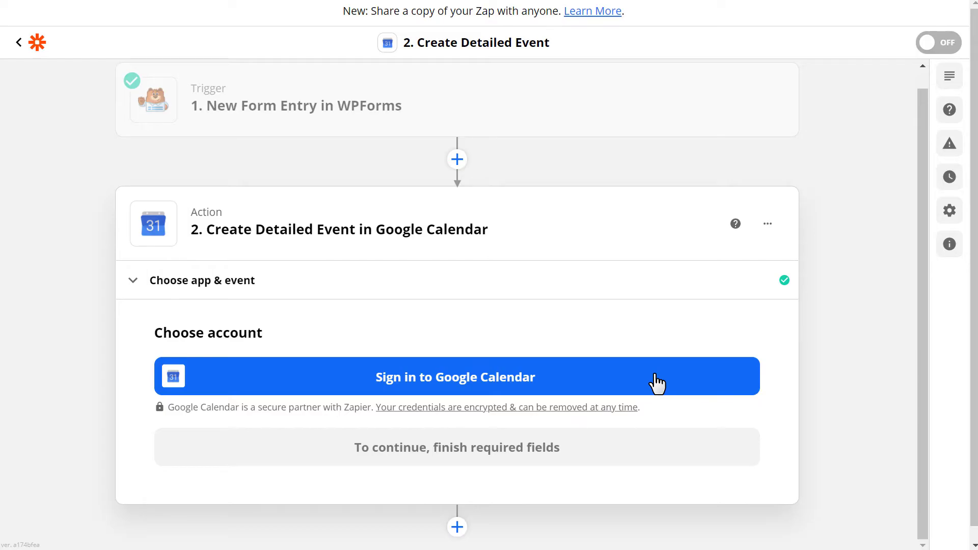
- Sign in with the Google account and allow Zapier access to its calendars
{"action": "left_click", "coordinate": [658, 383]}
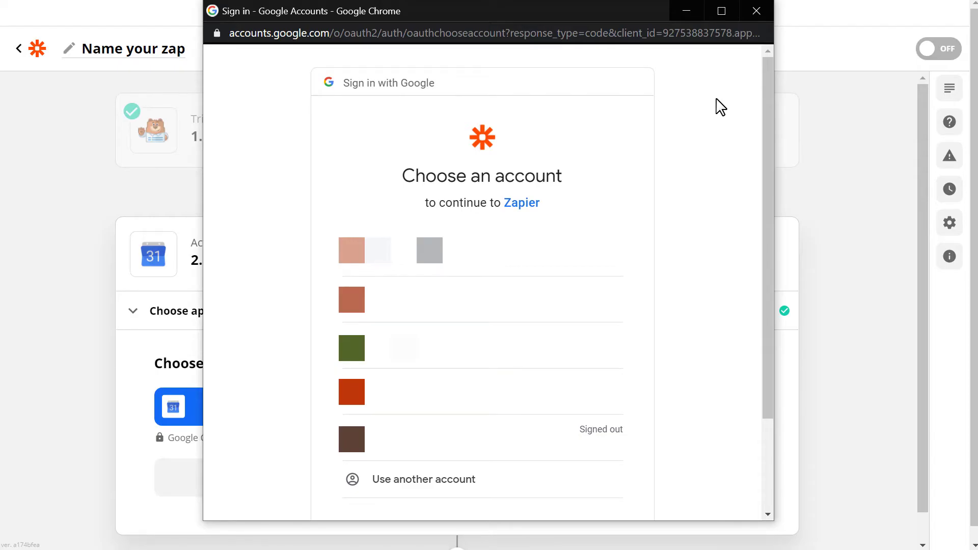
{"action": "left_click", "coordinate": [539, 268]}
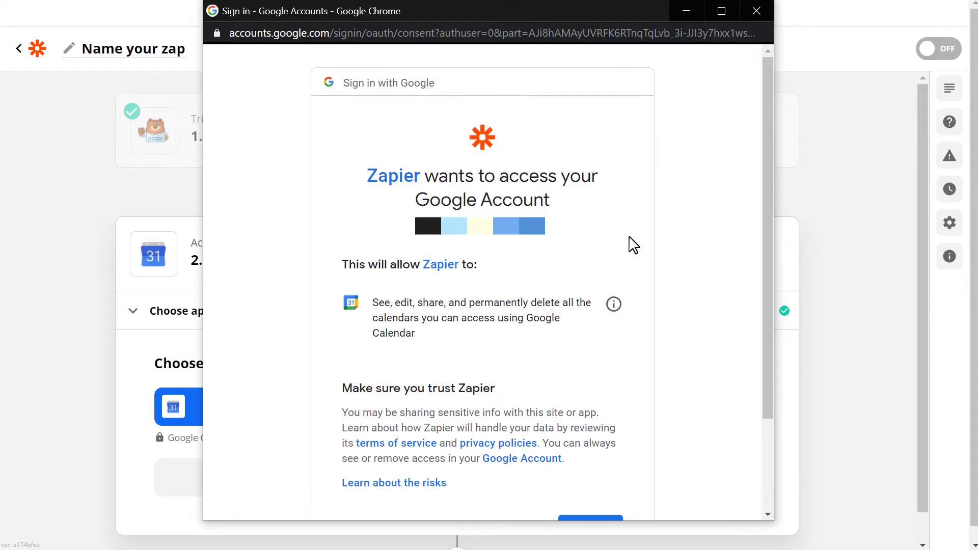
{"action": "left_click_drag", "start_coordinate": [765, 139], "coordinate": [762, 198]}
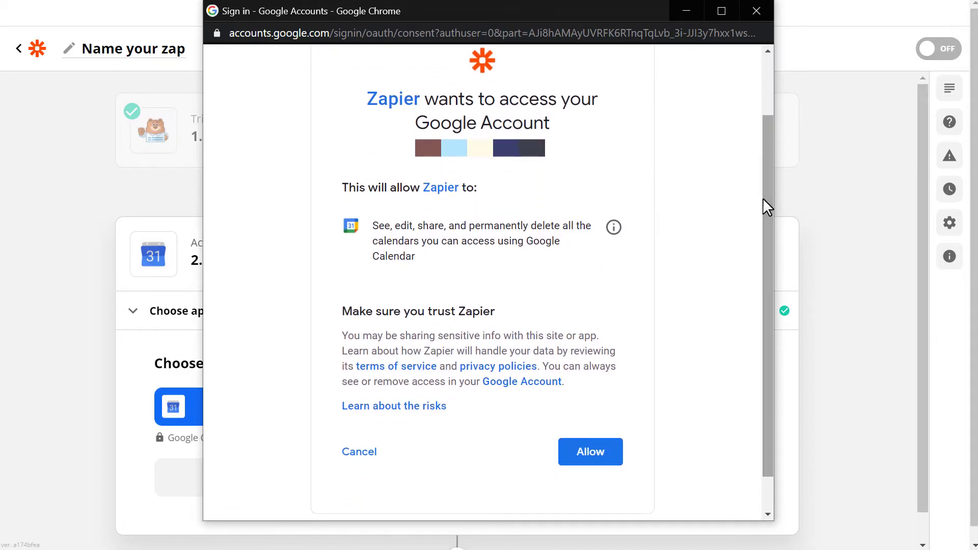
{"action": "left_click", "coordinate": [619, 451]}
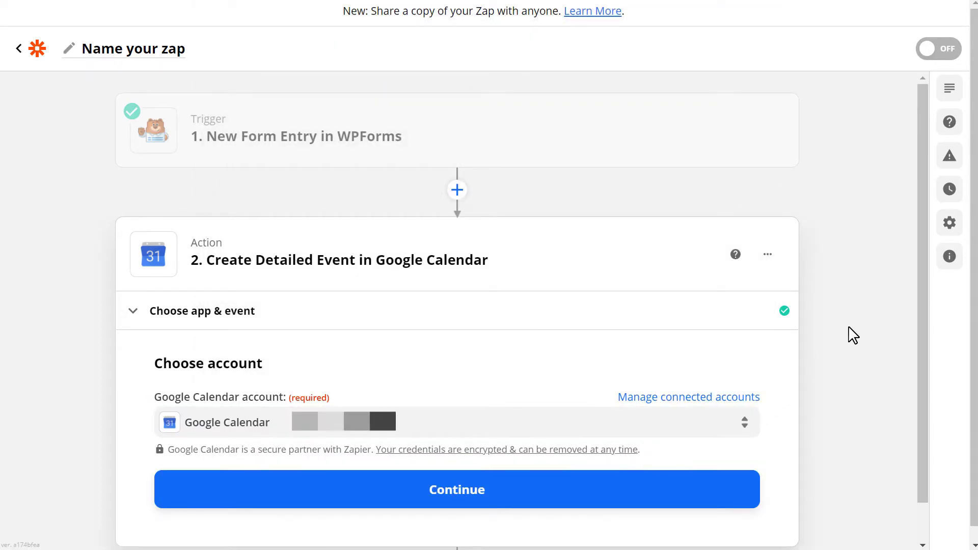
- Confirm the Google account and choose the personal calendar for new events
{"action": "left_click", "coordinate": [755, 489]}
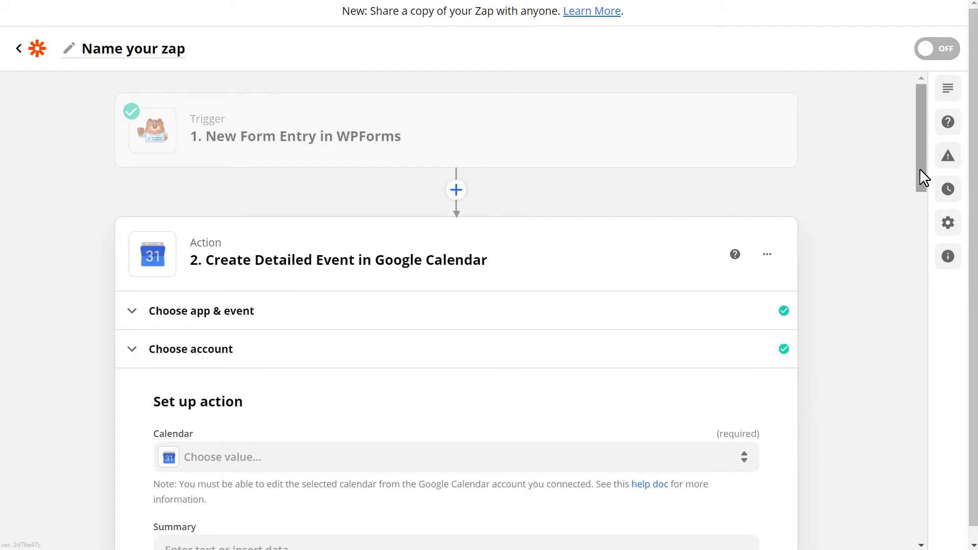
{"action": "left_click_drag", "start_coordinate": [920, 168], "coordinate": [908, 243]}
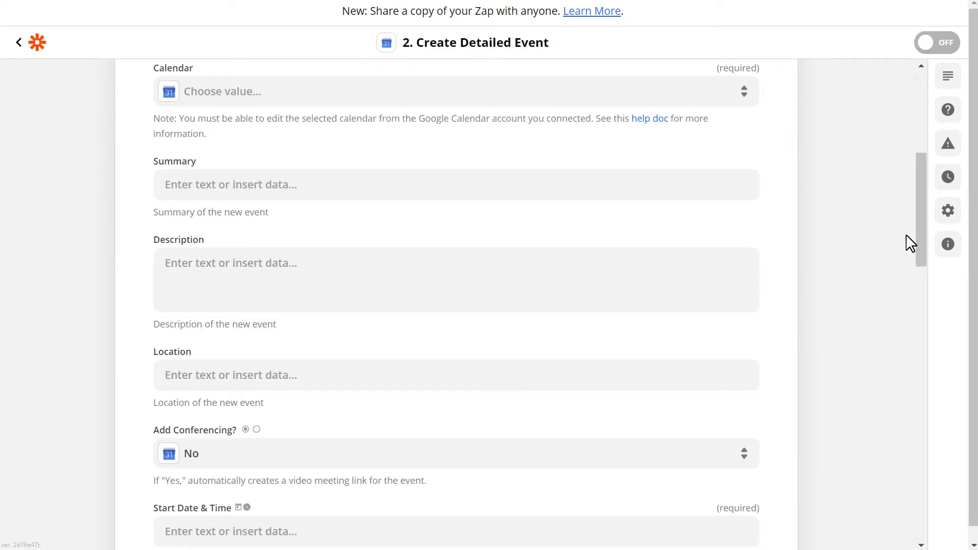
{"action": "left_click", "coordinate": [558, 91]}
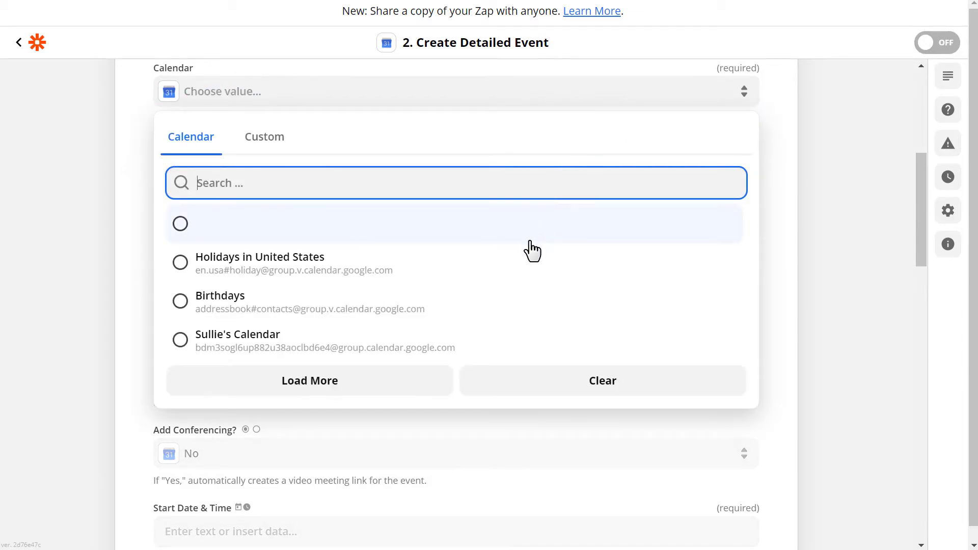
{"action": "left_click", "coordinate": [456, 340]}
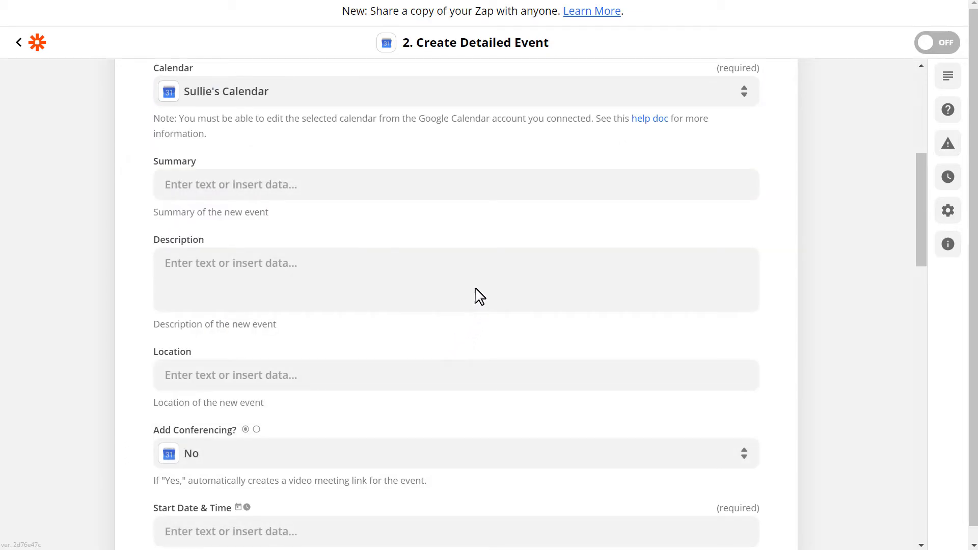
- Set the event Summary to 'party'
{"action": "left_click", "coordinate": [428, 184]}
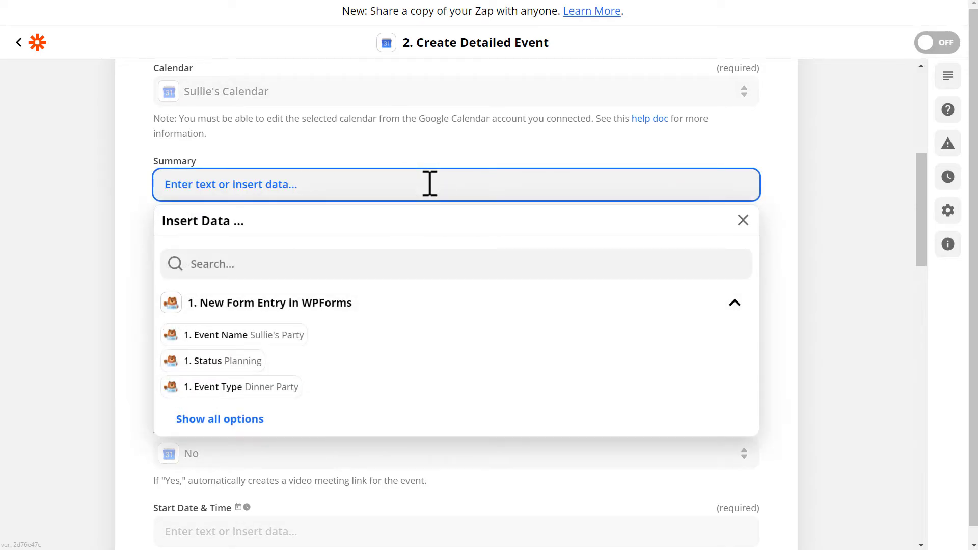
{"action": "type", "text": "party"}
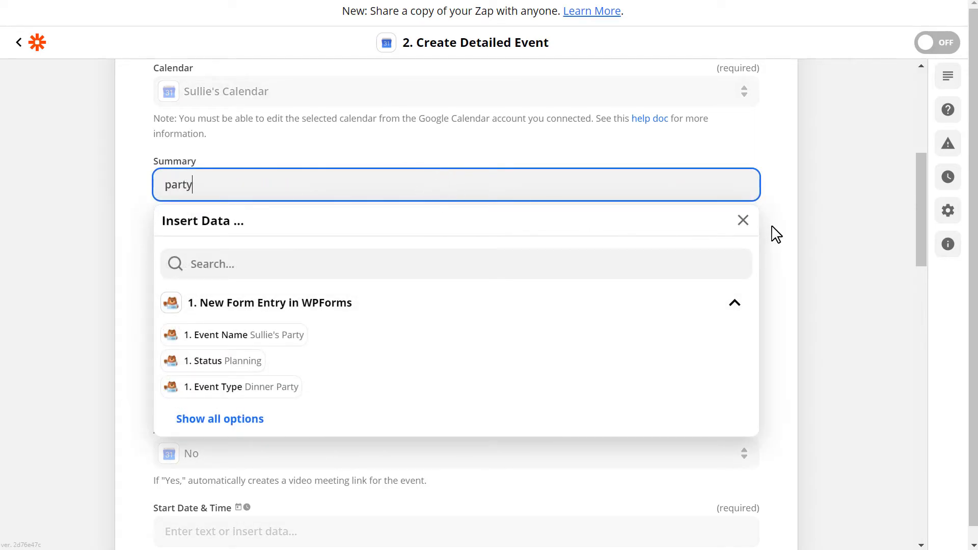
{"action": "left_click", "coordinate": [814, 217]}
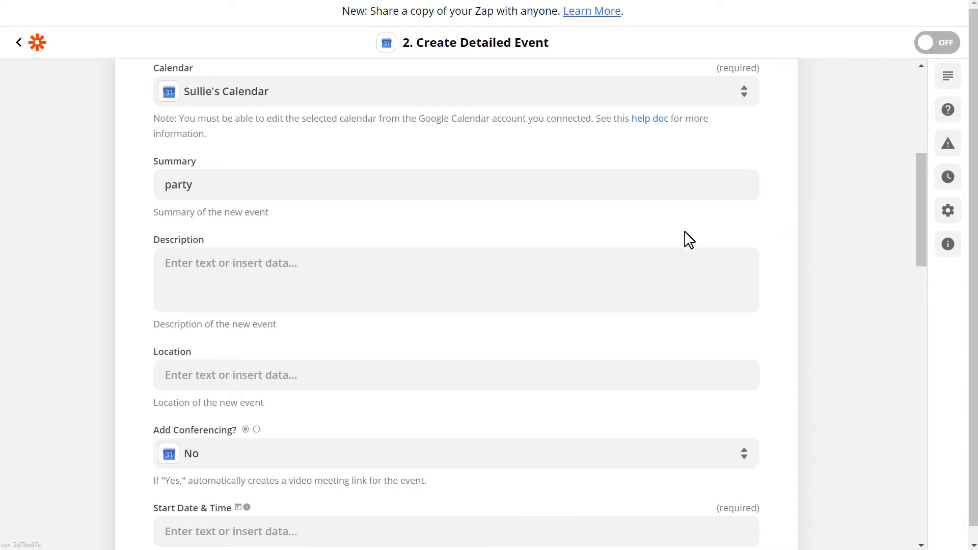
- Fill the event Description with the form's Event Description, Your Name and Your Email fields
{"action": "left_click", "coordinate": [461, 268]}
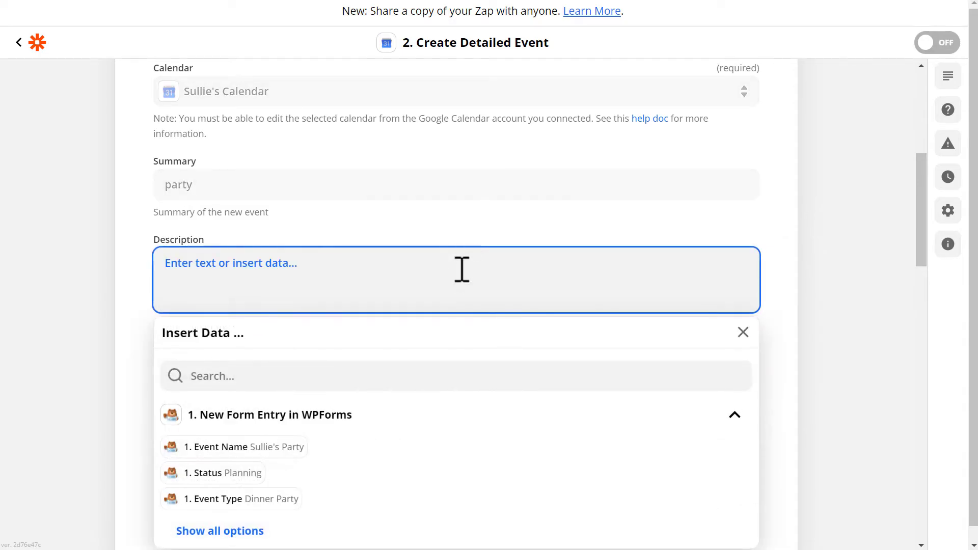
{"action": "scroll", "coordinate": [418, 306], "scroll_direction": "down", "scroll_amount": 2}
{"action": "left_click", "coordinate": [256, 457]}
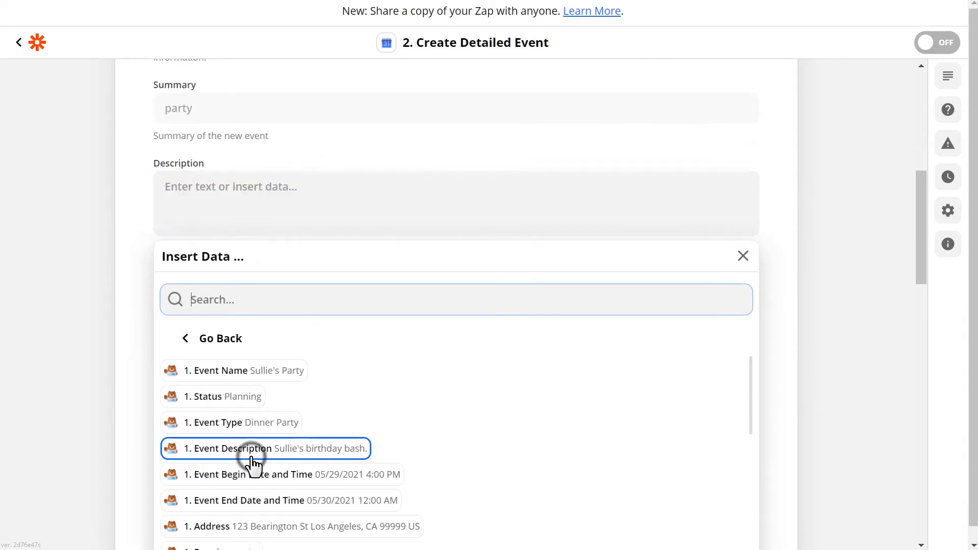
{"action": "left_click", "coordinate": [285, 452]}
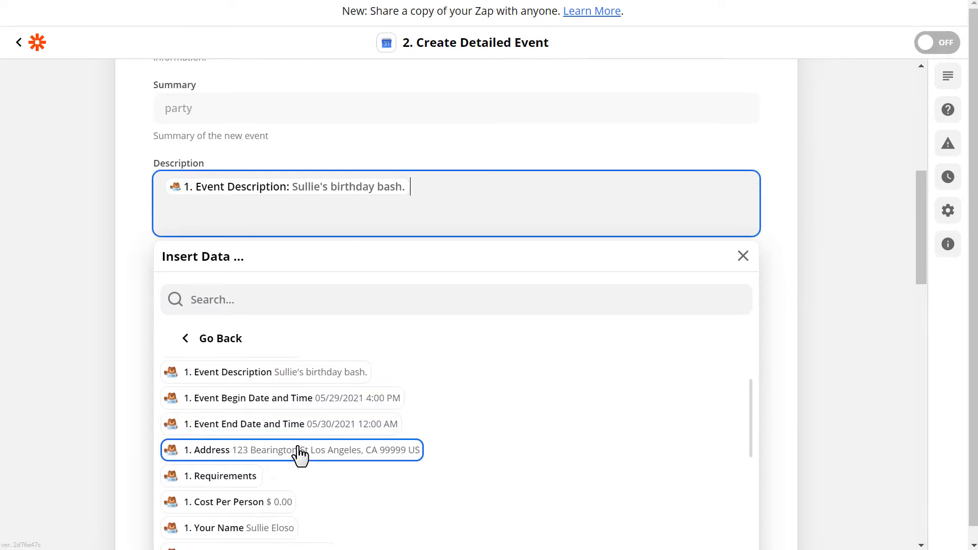
{"action": "left_click", "coordinate": [271, 526]}
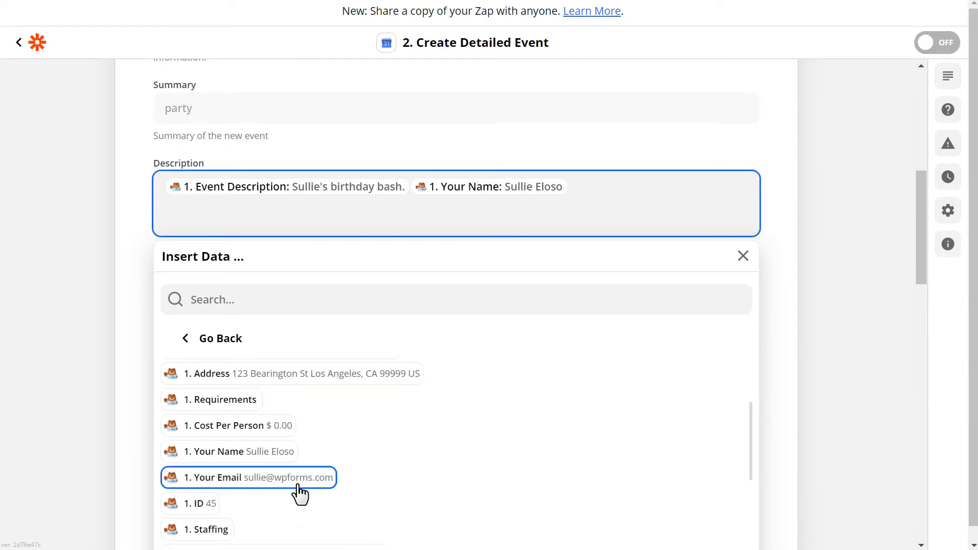
{"action": "left_click", "coordinate": [297, 481]}
{"action": "left_click", "coordinate": [807, 323]}
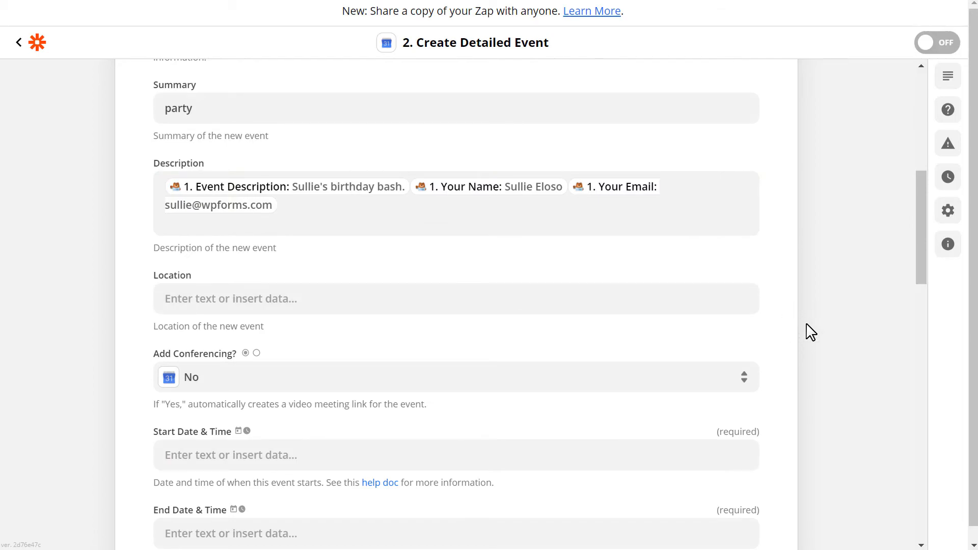
- Set the event Location to the form's Address field
{"action": "left_click", "coordinate": [620, 298]}
{"action": "left_click", "coordinate": [561, 377]}
{"action": "type", "text": "addres"}
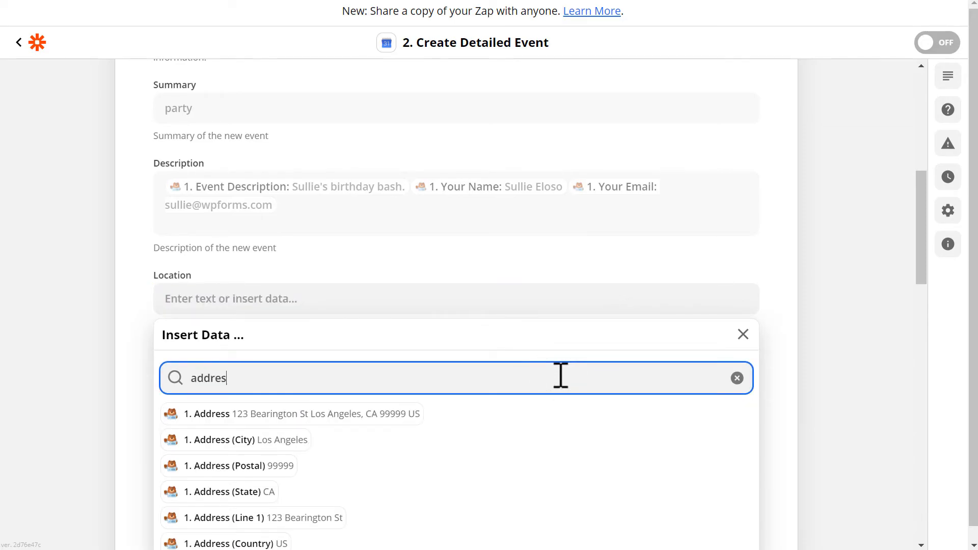
{"action": "left_click", "coordinate": [410, 414]}
{"action": "left_click", "coordinate": [777, 390]}
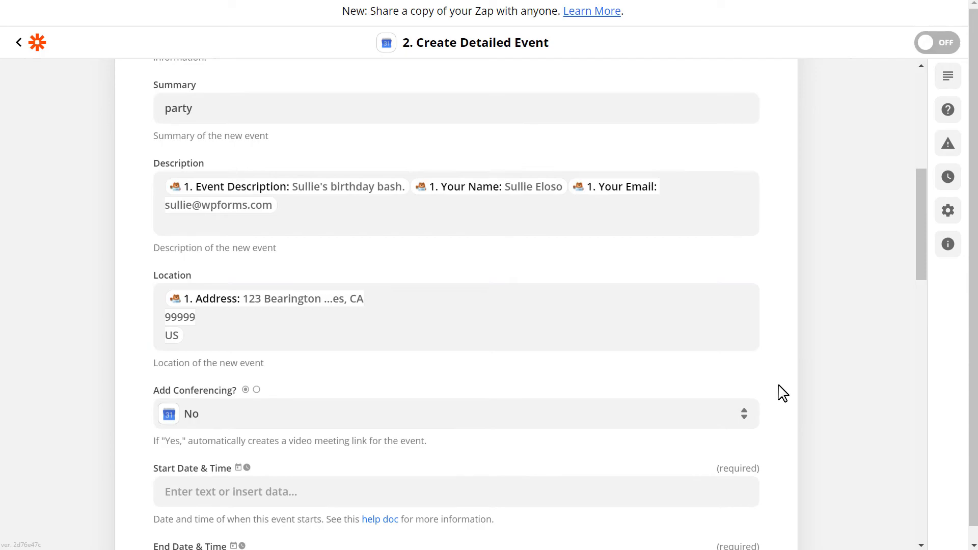
{"action": "scroll", "coordinate": [780, 393], "scroll_direction": "down", "scroll_amount": 3}
- Map Start Date & Time to the form's Event Begin Date and Time
{"action": "left_click", "coordinate": [472, 259]}
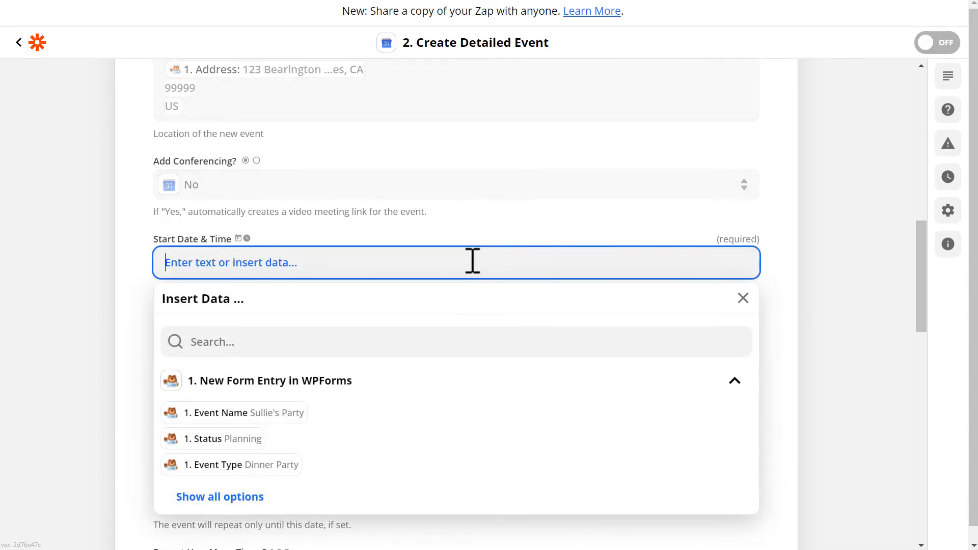
{"action": "left_click", "coordinate": [249, 496]}
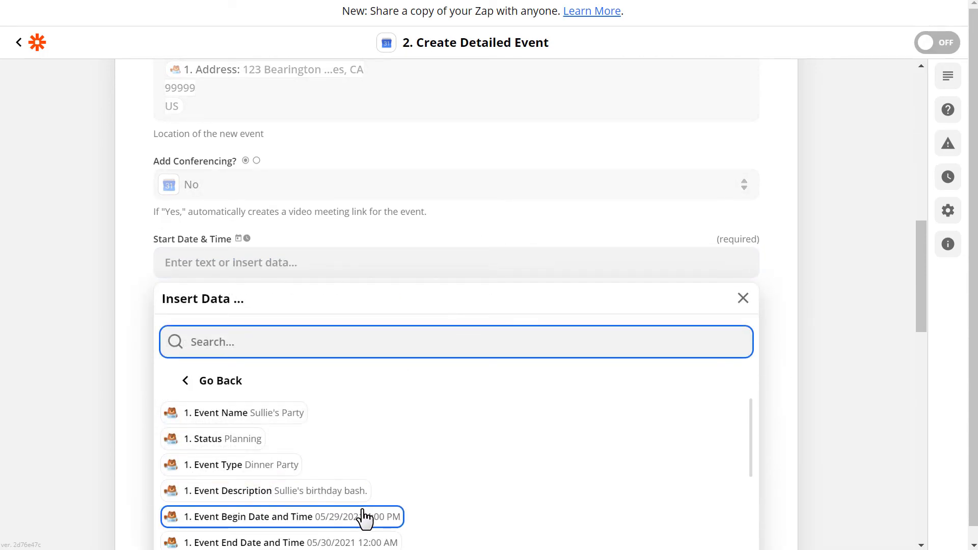
{"action": "left_click", "coordinate": [300, 516]}
{"action": "left_click", "coordinate": [789, 338]}
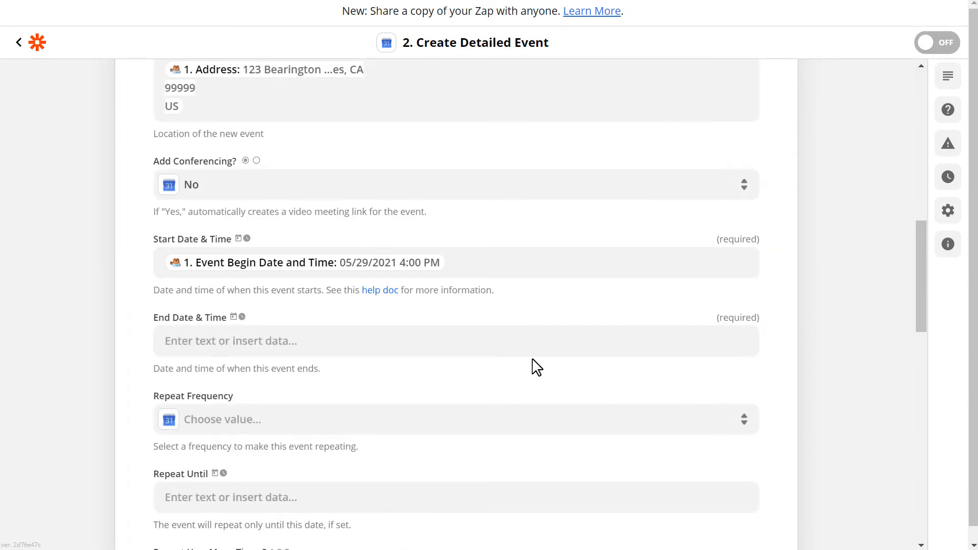
- Map End Date & Time to Event End Date and Time and finish the action setup
{"action": "left_click", "coordinate": [528, 341]}
{"action": "scroll", "coordinate": [486, 410], "scroll_direction": "down", "scroll_amount": 3}
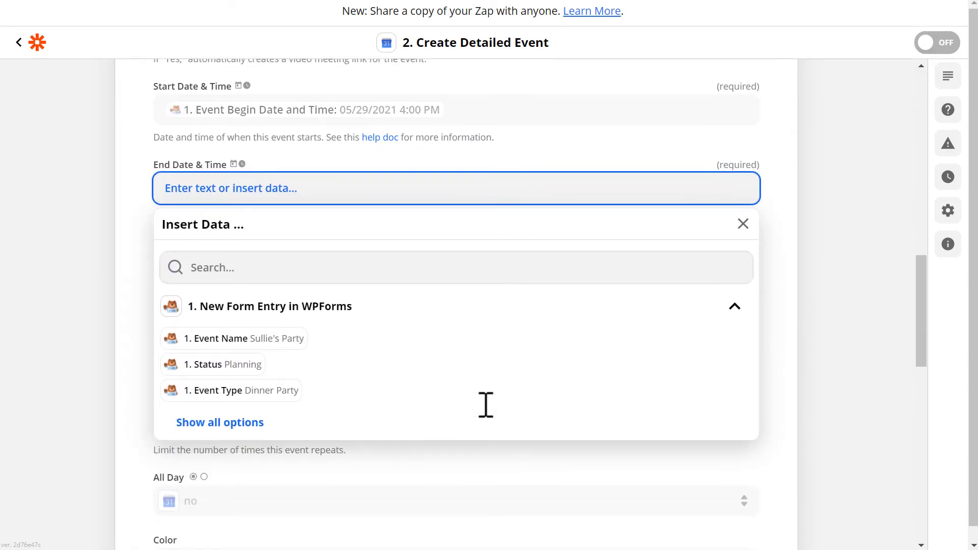
{"action": "left_click", "coordinate": [247, 430]}
{"action": "left_click", "coordinate": [341, 474]}
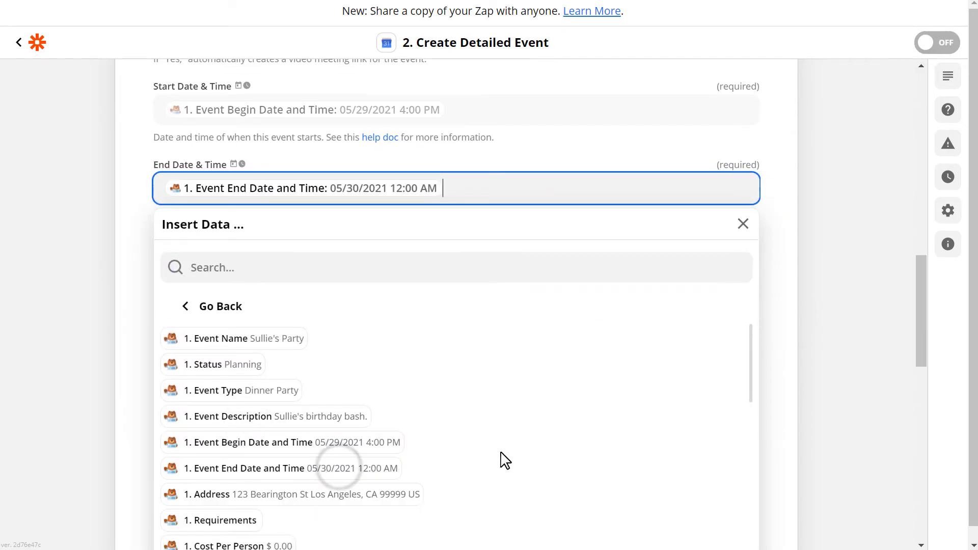
{"action": "left_click", "coordinate": [792, 367]}
{"action": "scroll", "coordinate": [795, 369], "scroll_direction": "down", "scroll_amount": 2}
{"action": "scroll", "coordinate": [793, 366], "scroll_direction": "down", "scroll_amount": 10}
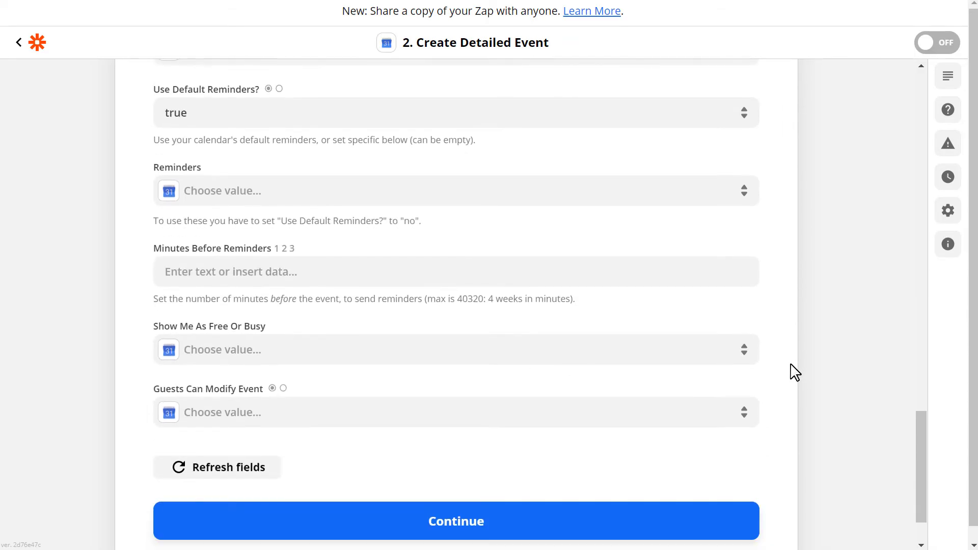
{"action": "left_click", "coordinate": [665, 524]}
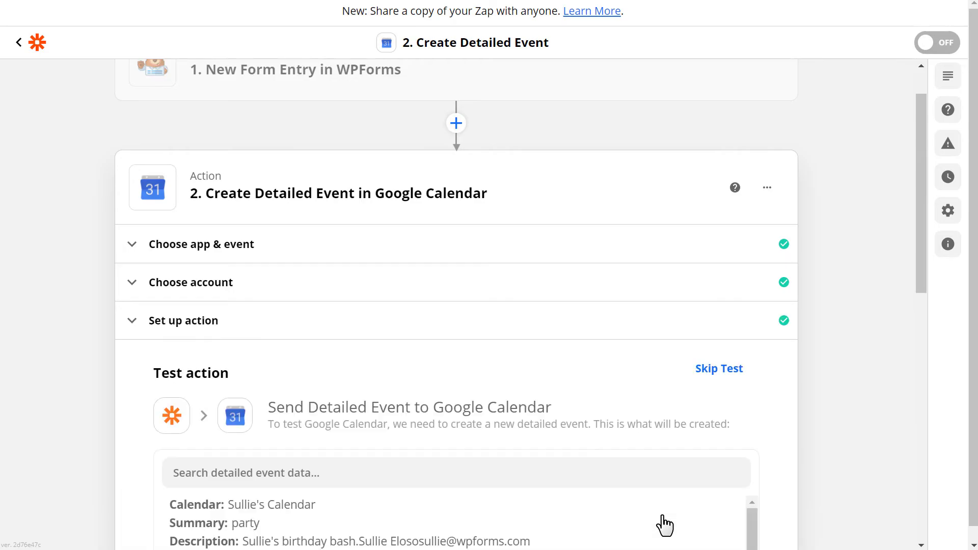
- Run the action test, creating the 'party' event in Google Calendar for May 29, 2021 at 4pm
{"action": "left_click_drag", "start_coordinate": [919, 255], "coordinate": [905, 511]}
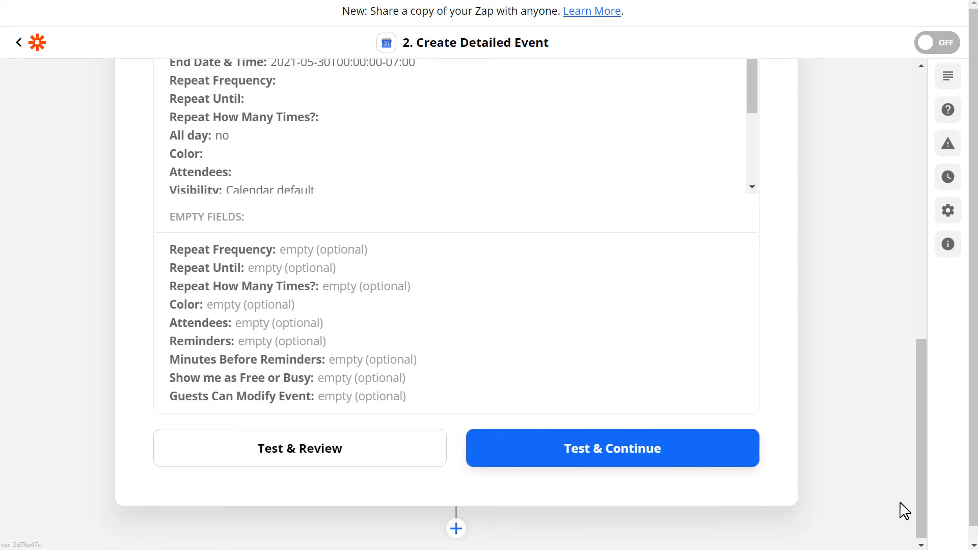
{"action": "left_click", "coordinate": [732, 459]}
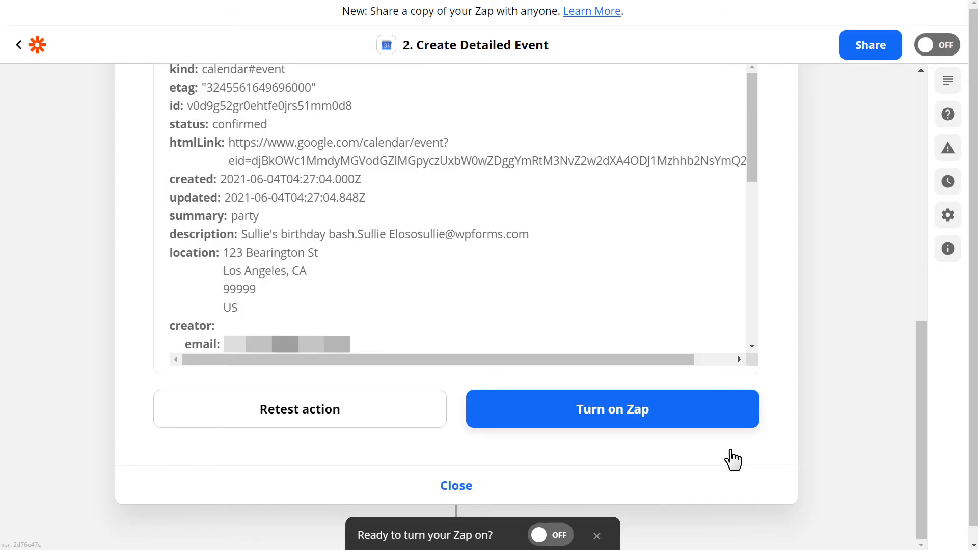
{"action": "left_click_drag", "start_coordinate": [916, 433], "coordinate": [918, 304]}
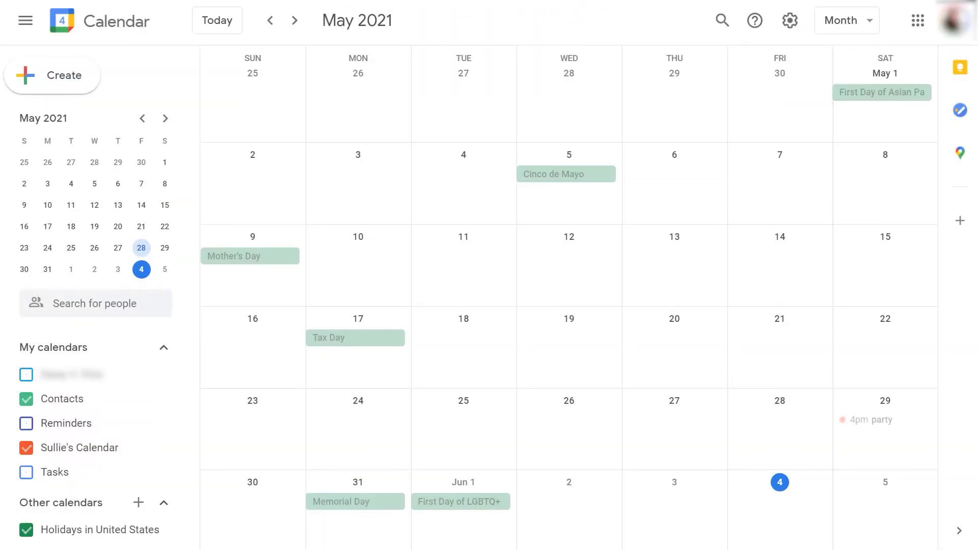
- Confirm the May 29 party test event runs 4:00pm to midnight, then switch the zap on
{"action": "left_click", "coordinate": [881, 427]}
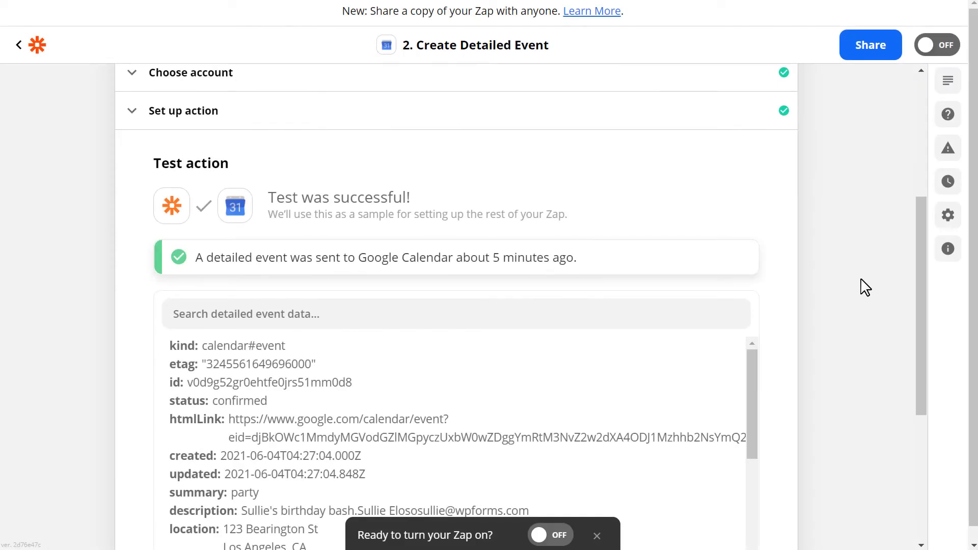
{"action": "left_click_drag", "start_coordinate": [922, 246], "coordinate": [926, 393]}
{"action": "left_click", "coordinate": [733, 410]}
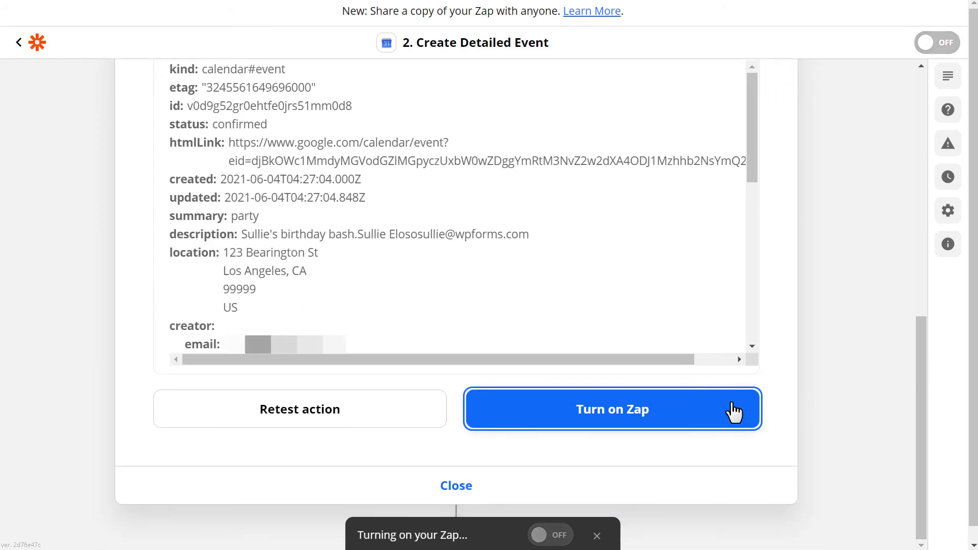